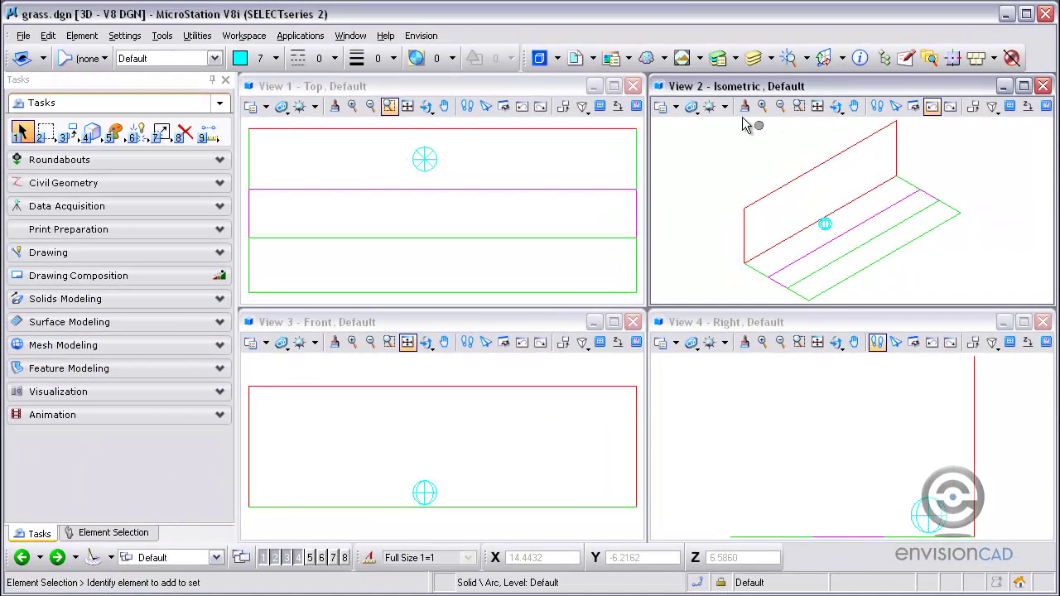
- Apply the 'grass view testing' saved view to View 2, then expand the Visualization tools
left_click(681, 58)
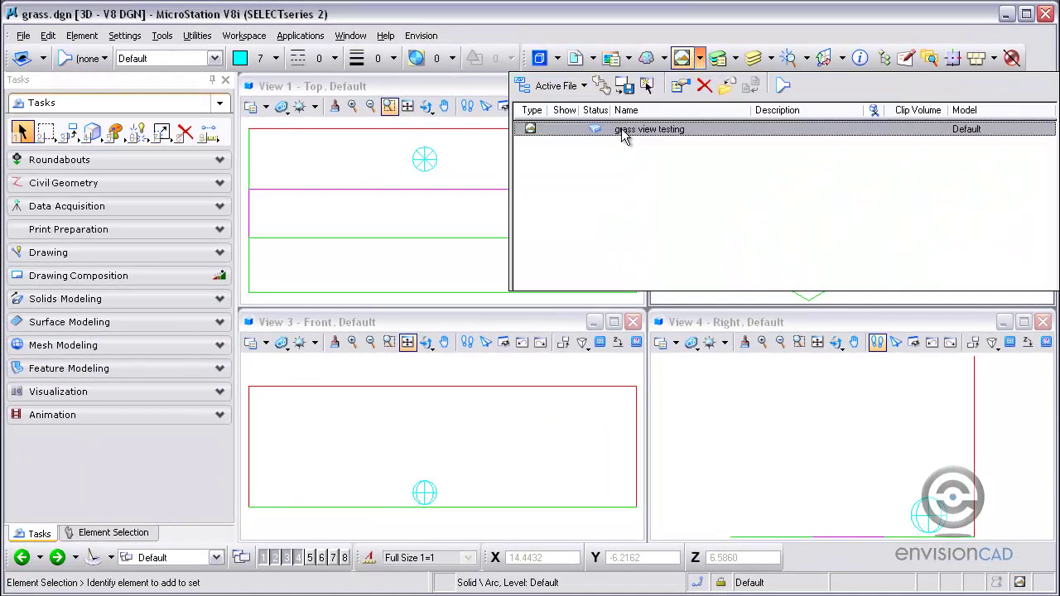
double_click(610, 131)
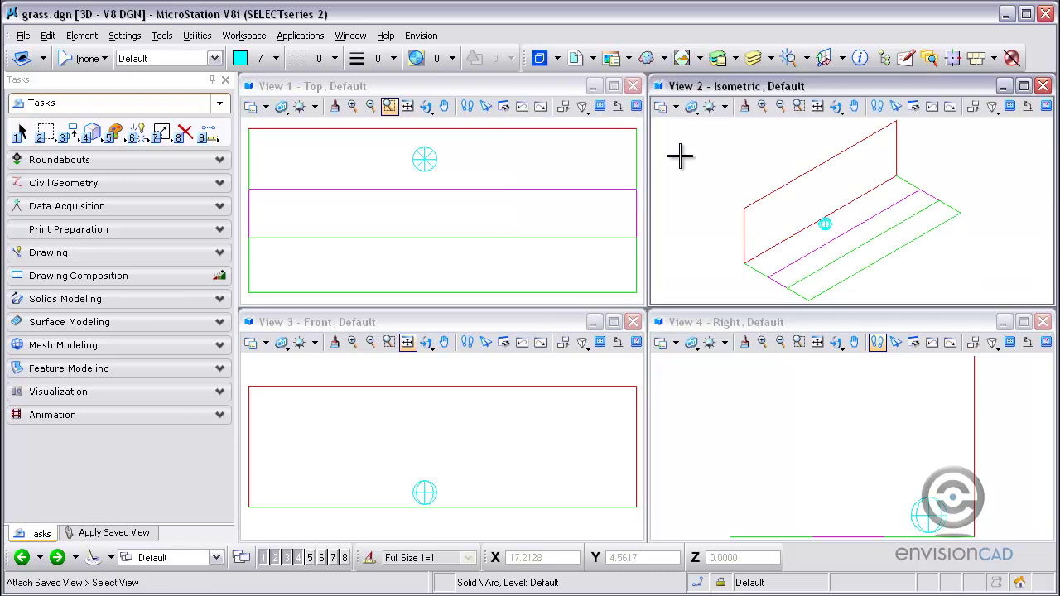
left_click(680, 150)
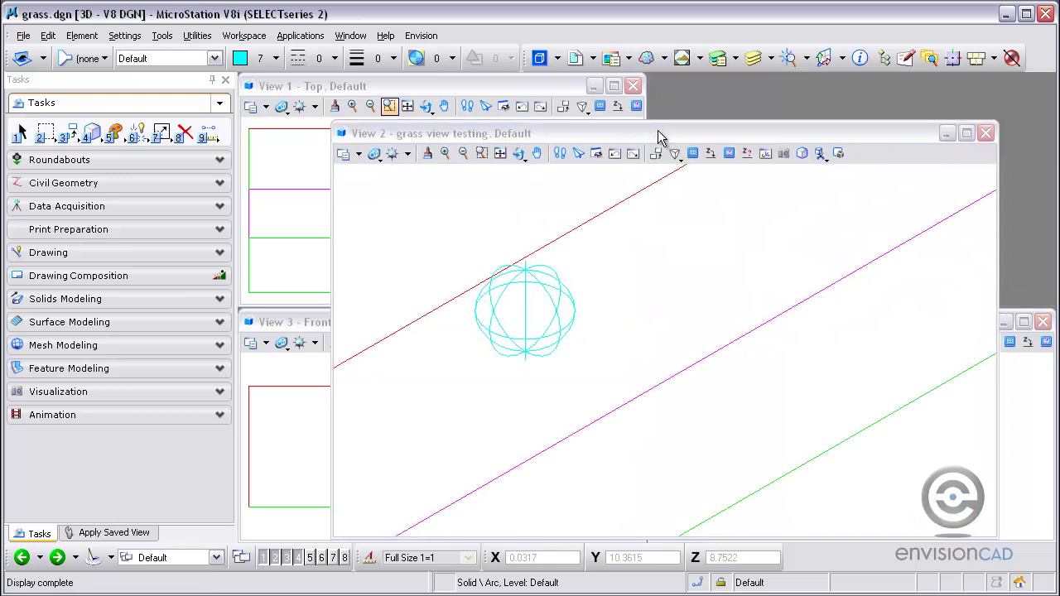
left_click_drag(658, 133, 622, 104)
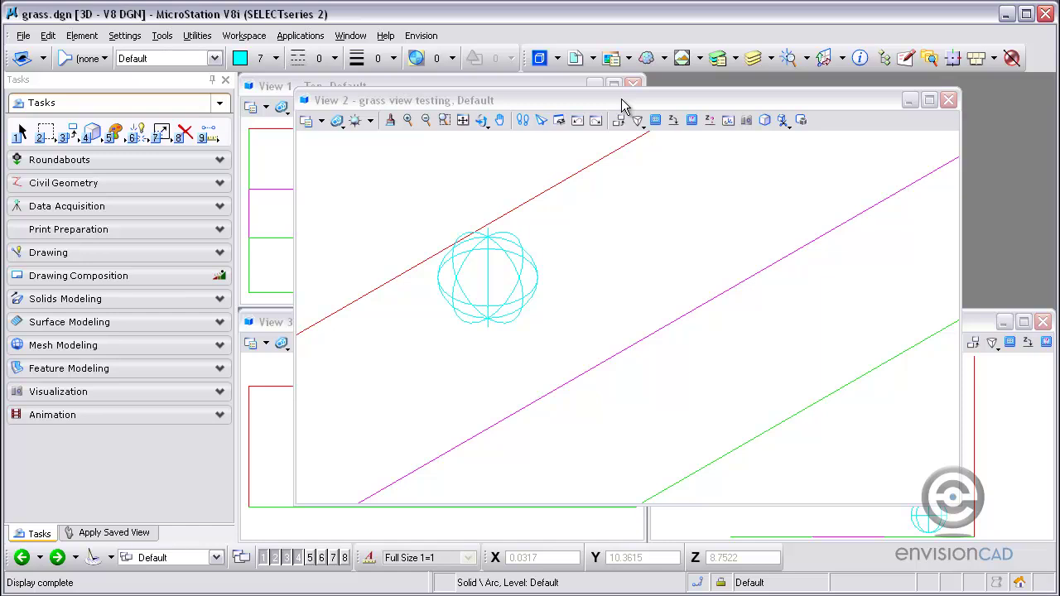
left_click(136, 392)
left_click_drag(225, 270, 216, 430)
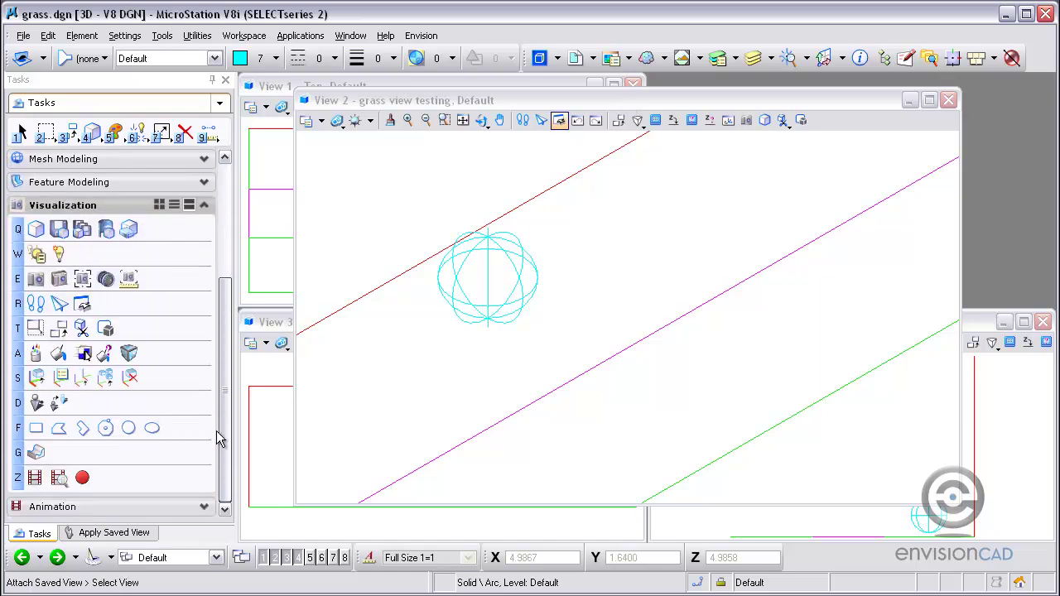
left_click(37, 352)
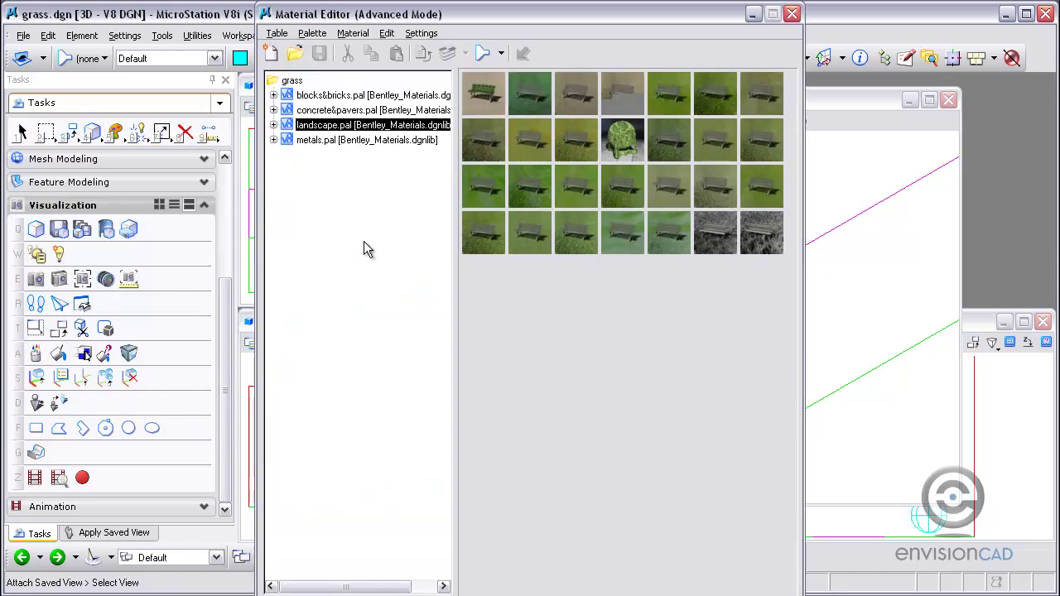
mouse_move(487, 52)
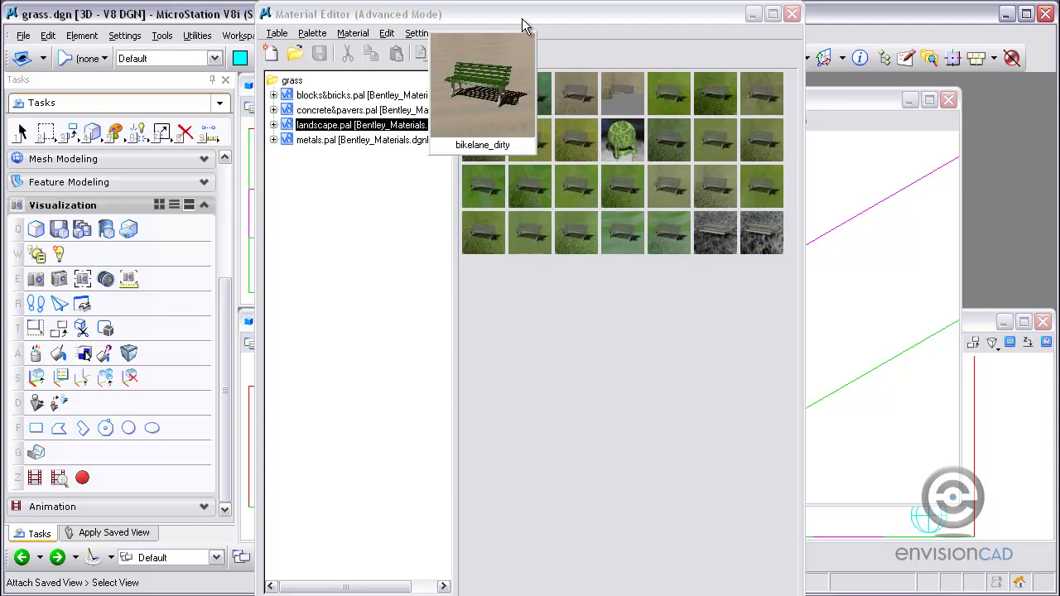
left_click(501, 54)
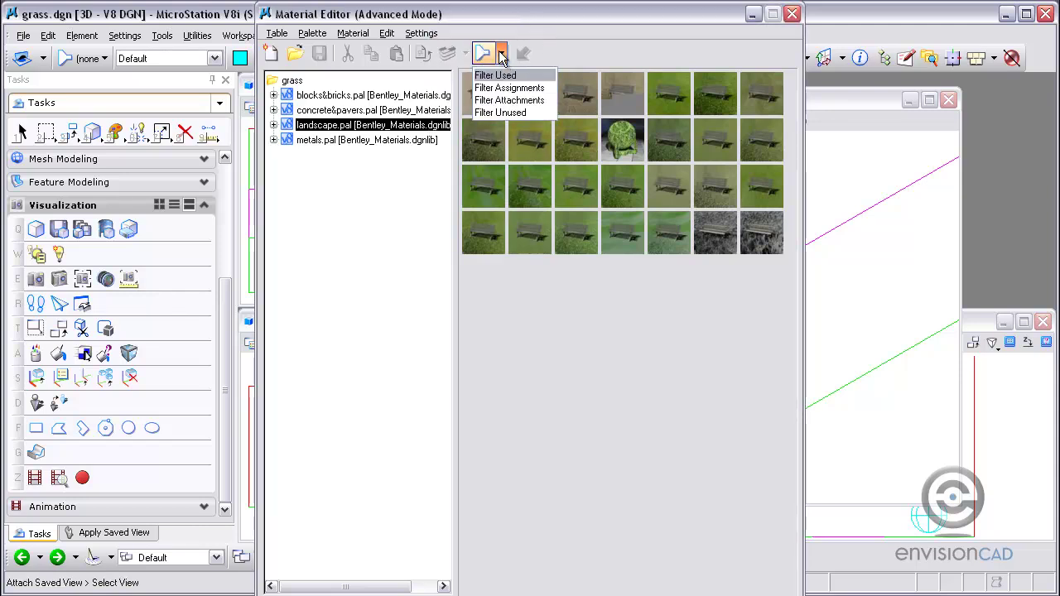
left_click(495, 75)
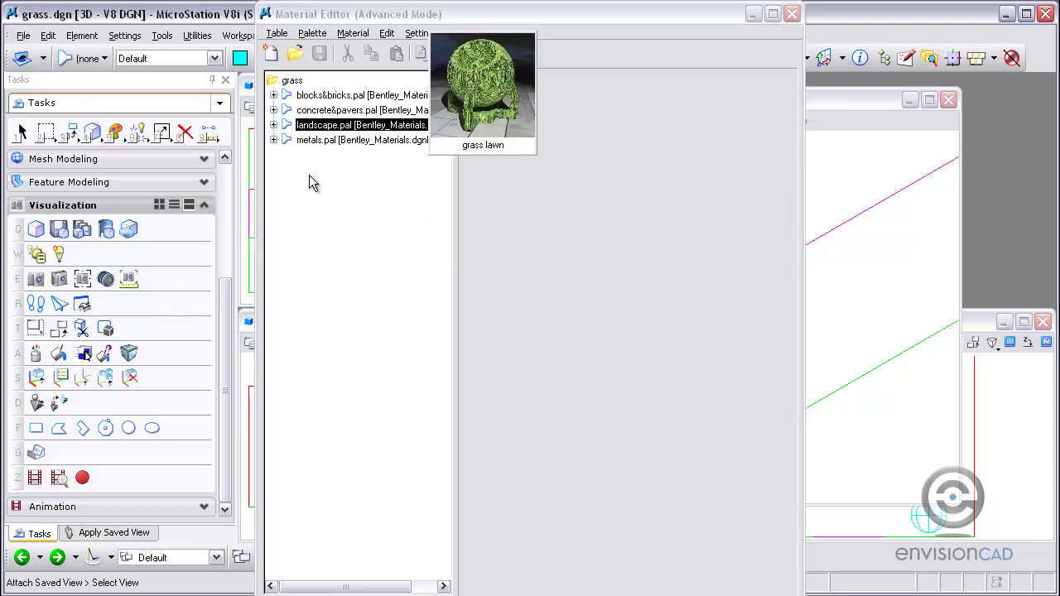
left_click(279, 95)
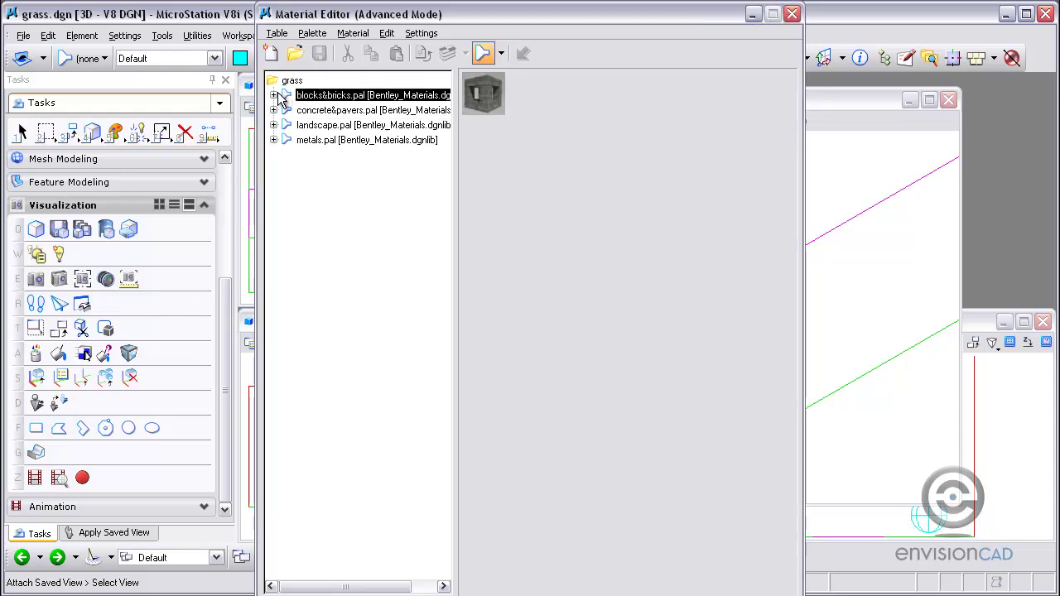
left_click(275, 95)
left_click(336, 125)
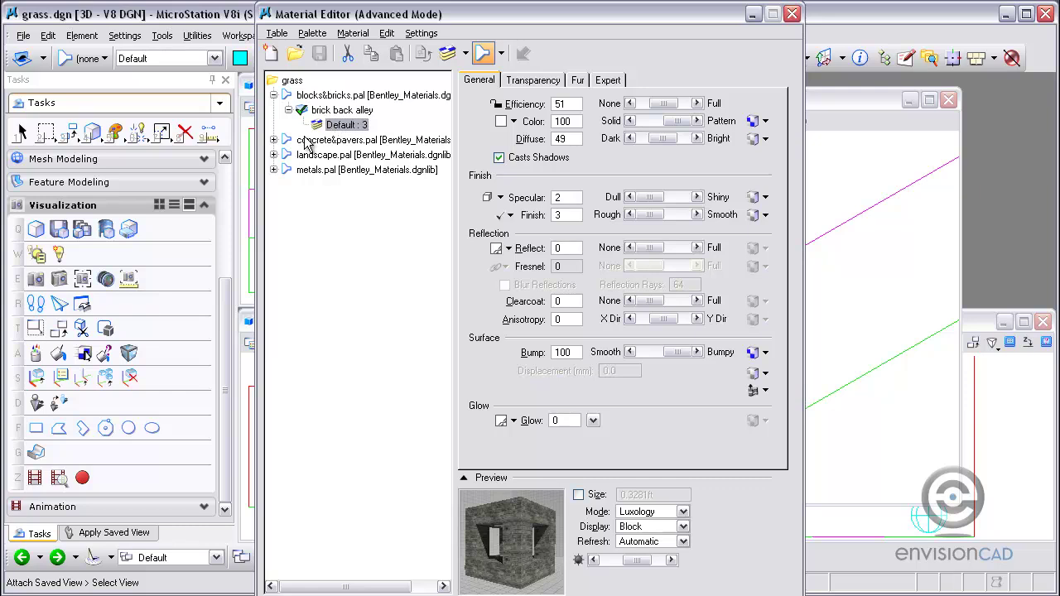
left_click(274, 140)
left_click(335, 169)
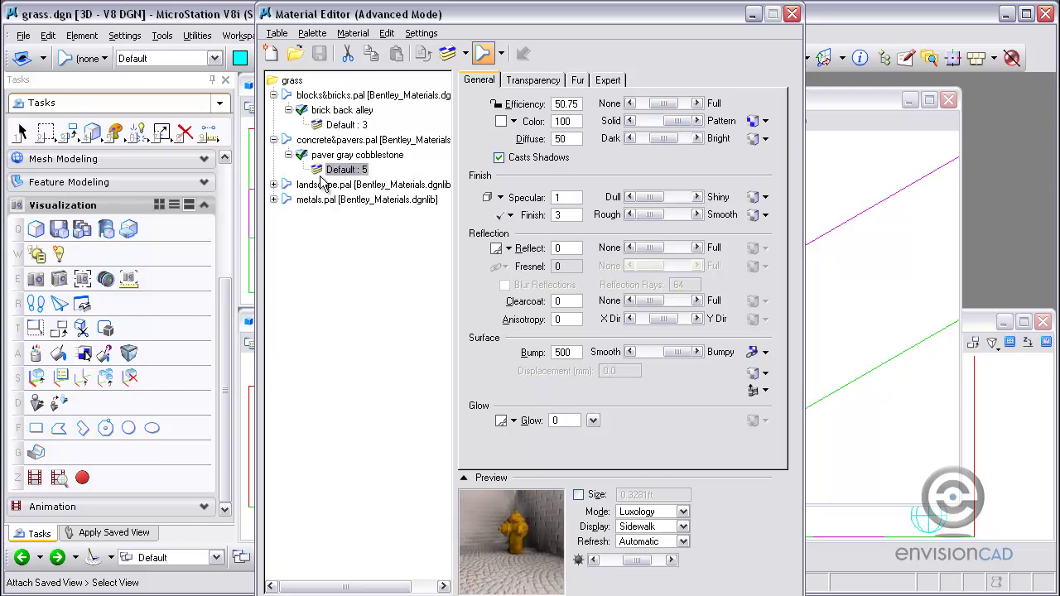
left_click(274, 185)
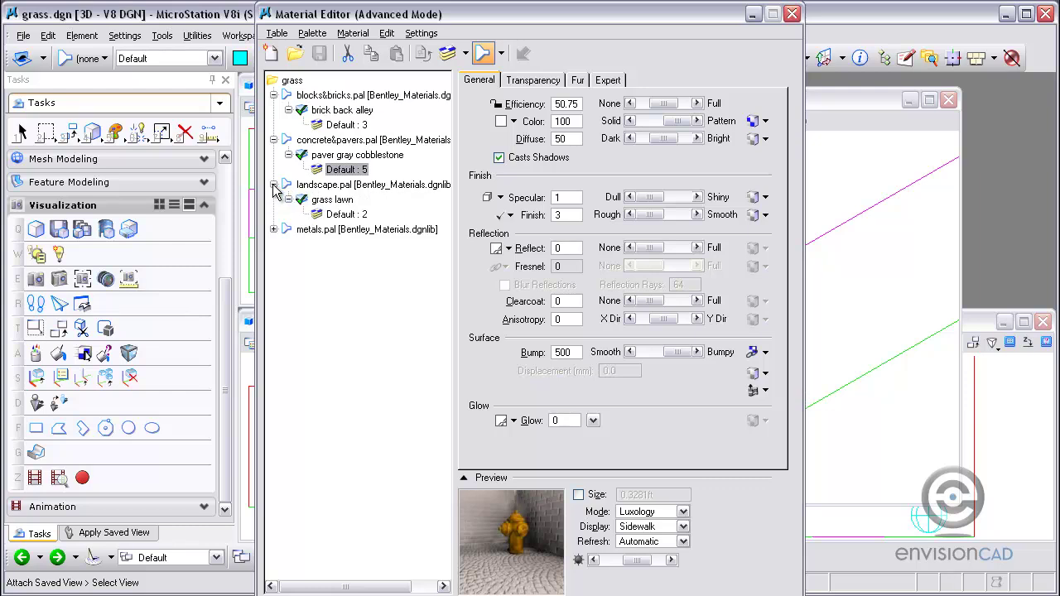
left_click(334, 215)
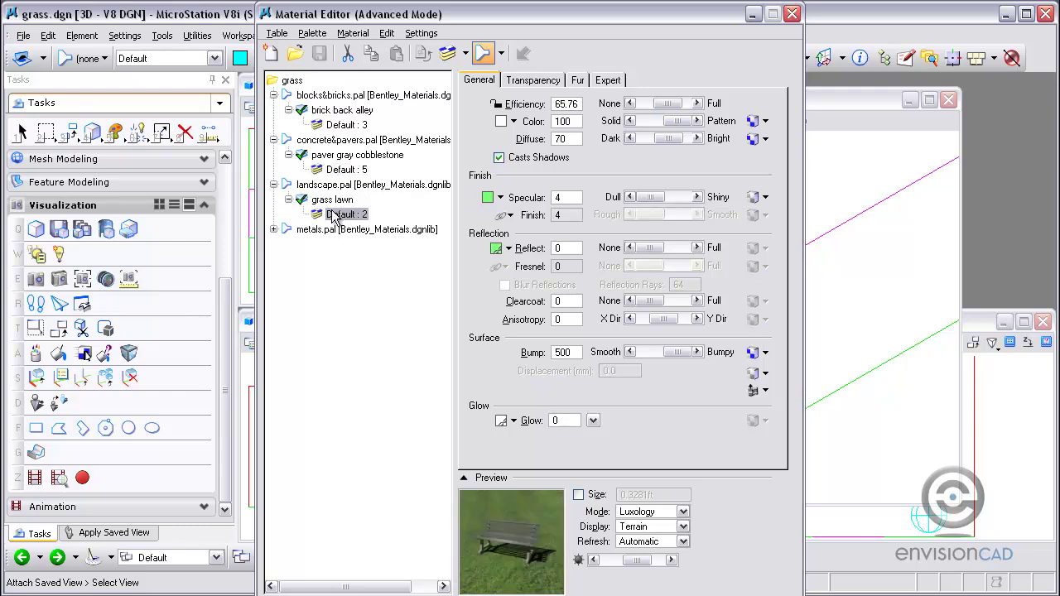
left_click(314, 231)
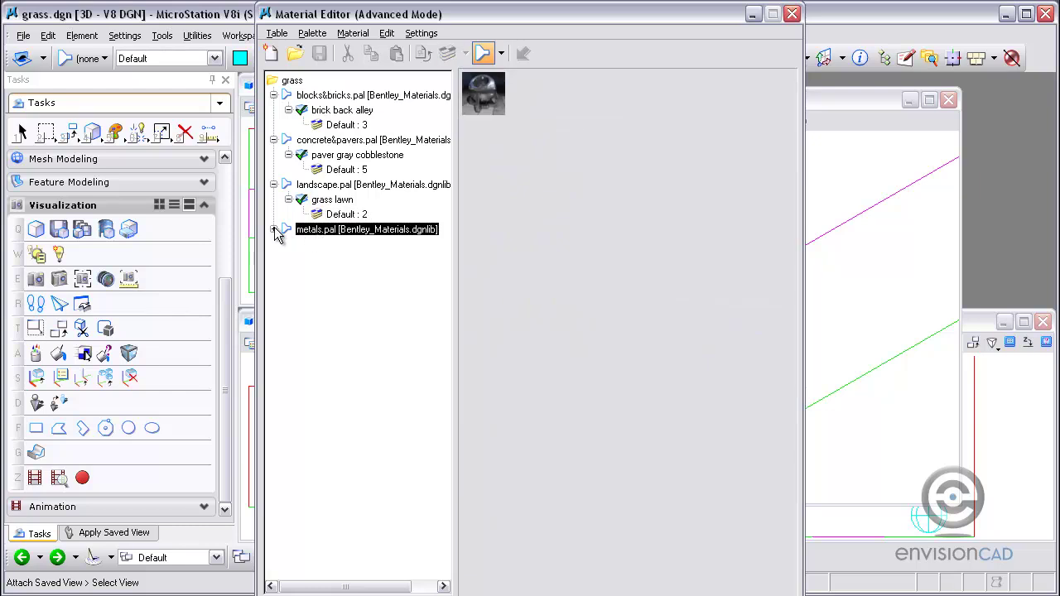
left_click(274, 229)
left_click(339, 260)
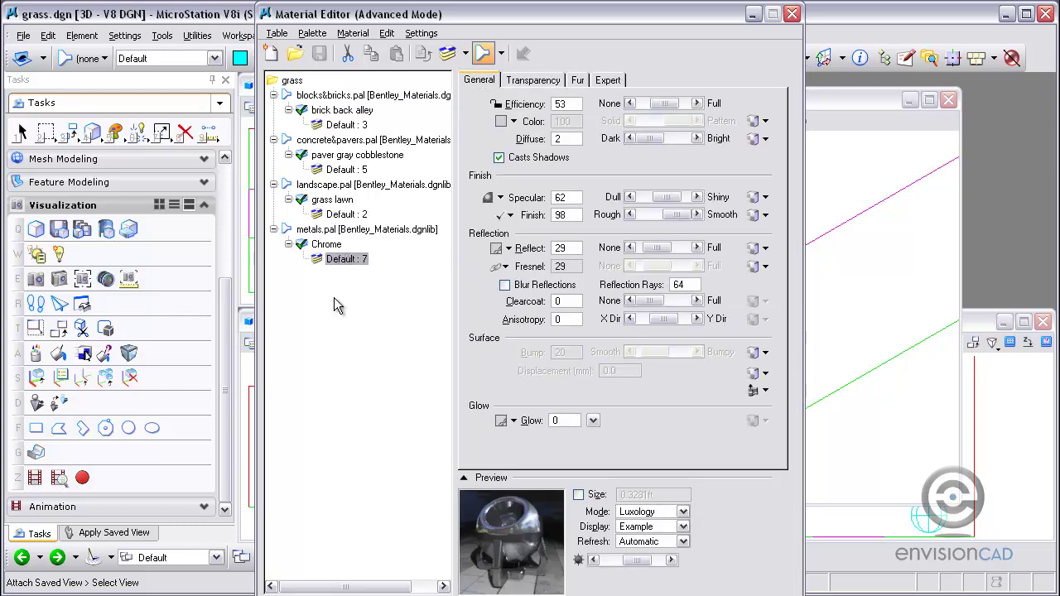
left_click(346, 214)
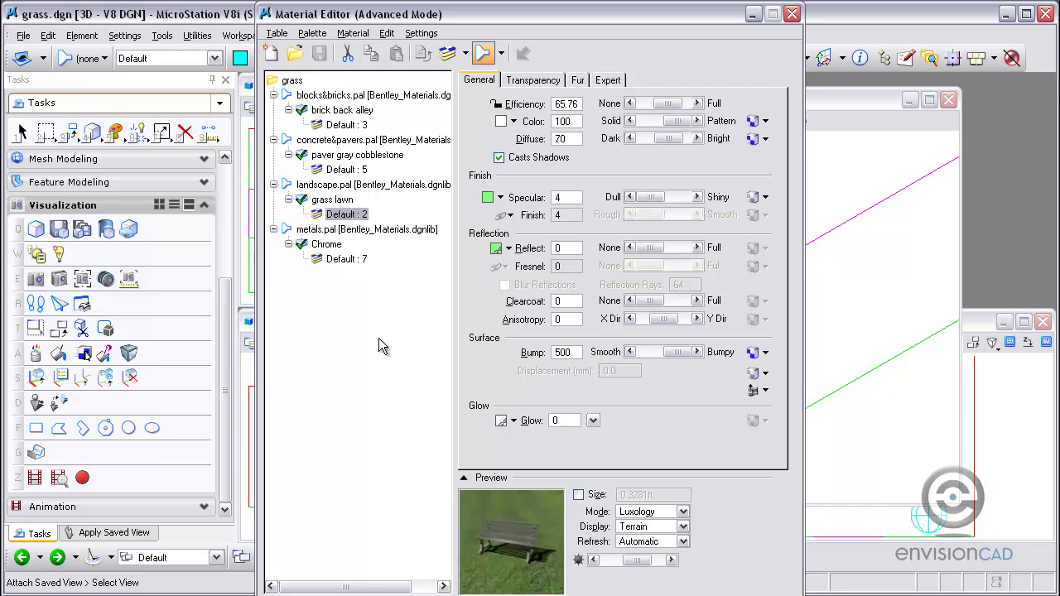
left_click(792, 14)
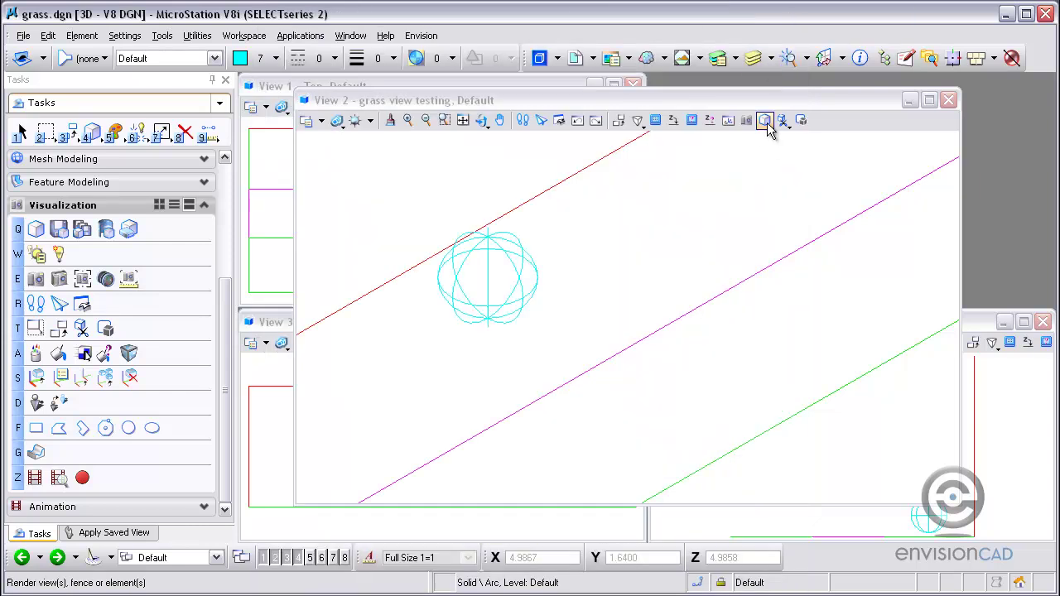
- Render the view, then review the Ambient, Flashbulb and Solar lights in Light Manager
left_click(765, 121)
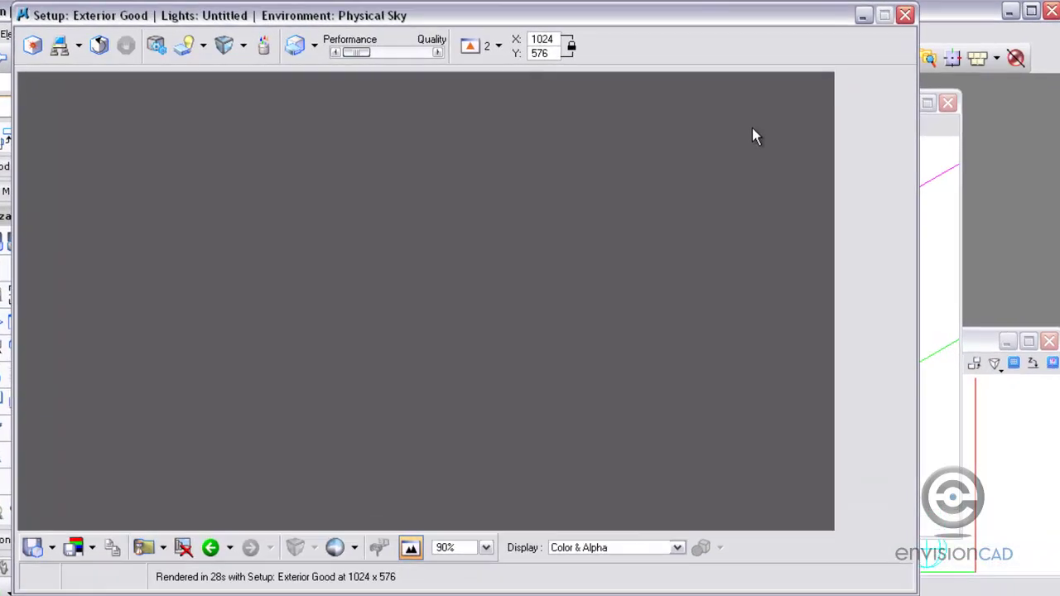
left_click(183, 46)
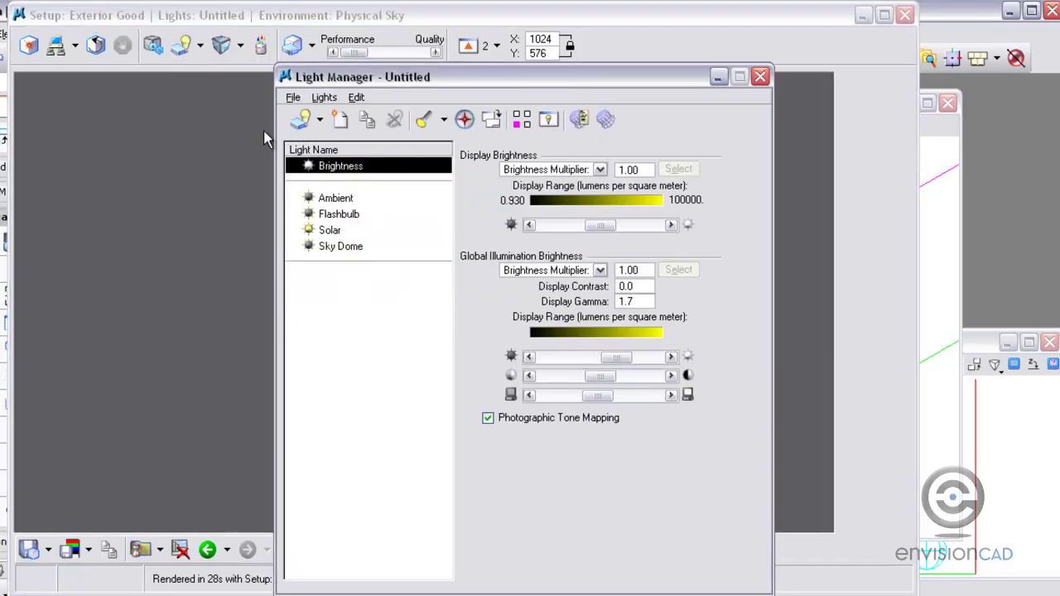
left_click(321, 202)
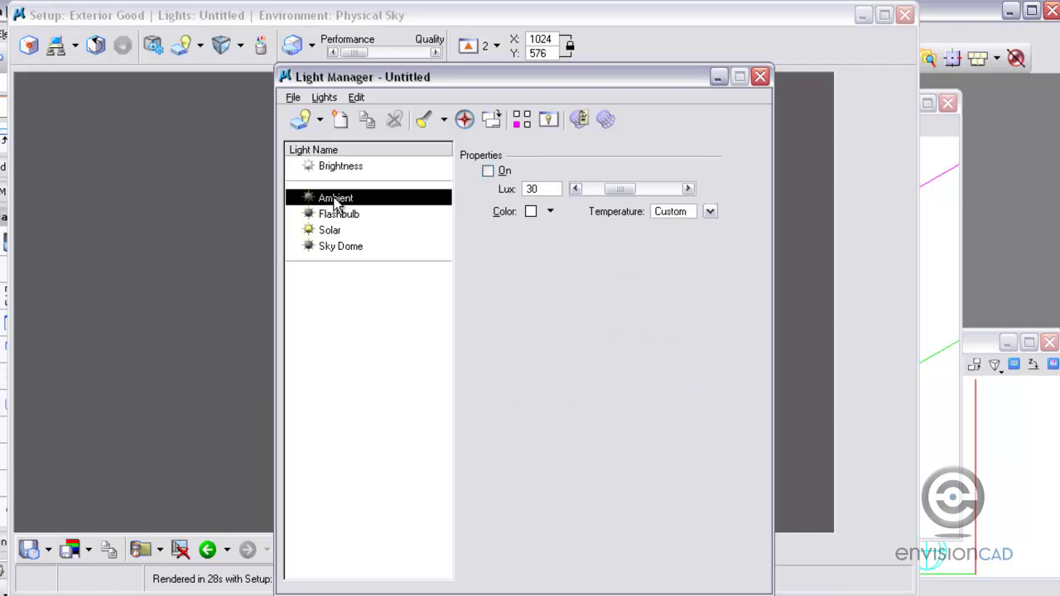
left_click(329, 215)
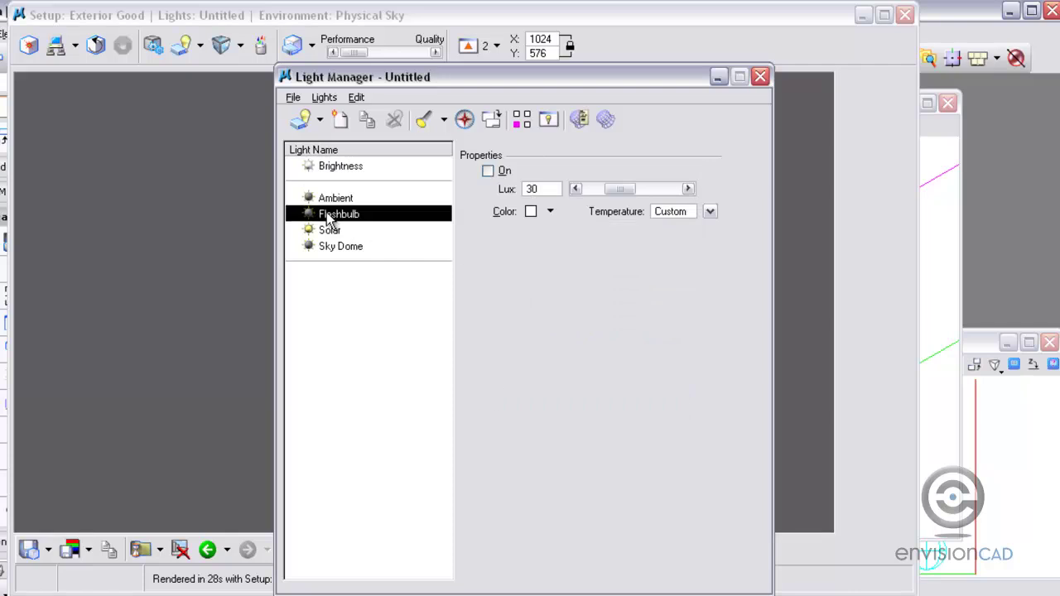
left_click(330, 232)
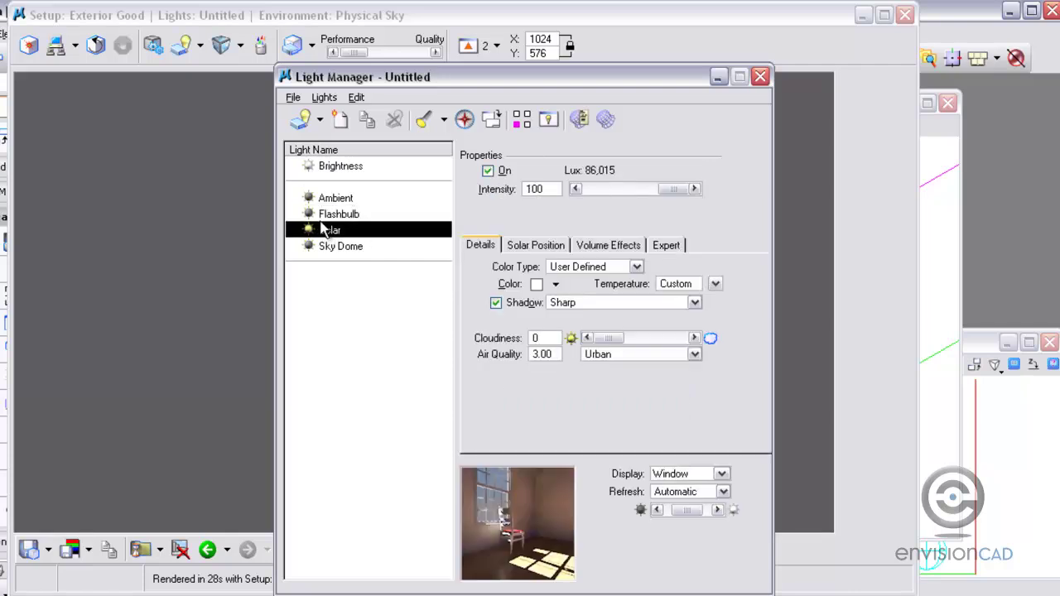
- Position the Solar light by Direction, with azimuth about 134.29 and altitude about 49.053
left_click(538, 248)
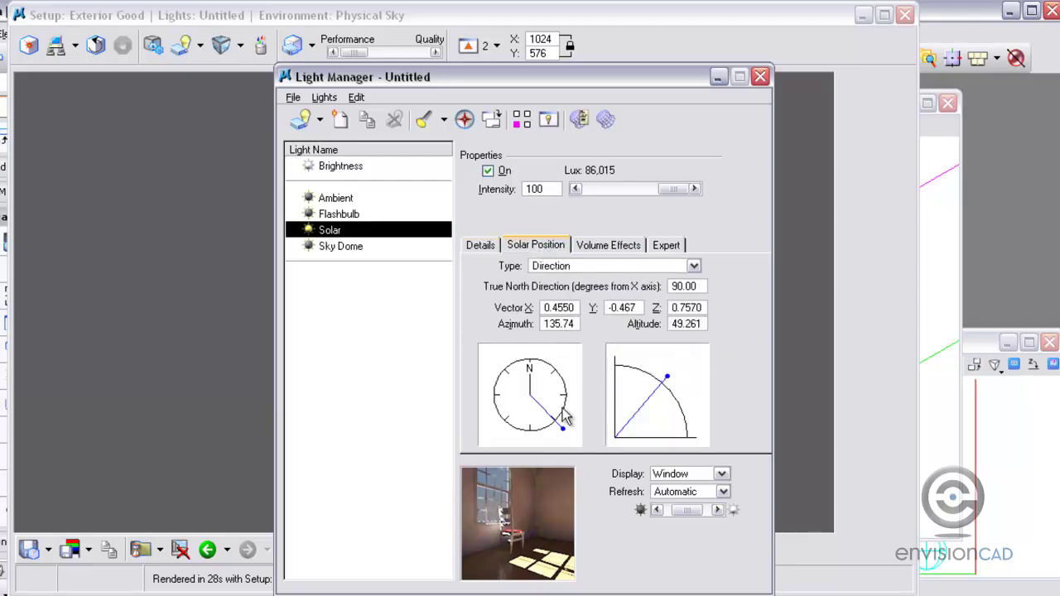
left_click_drag(563, 427, 568, 438)
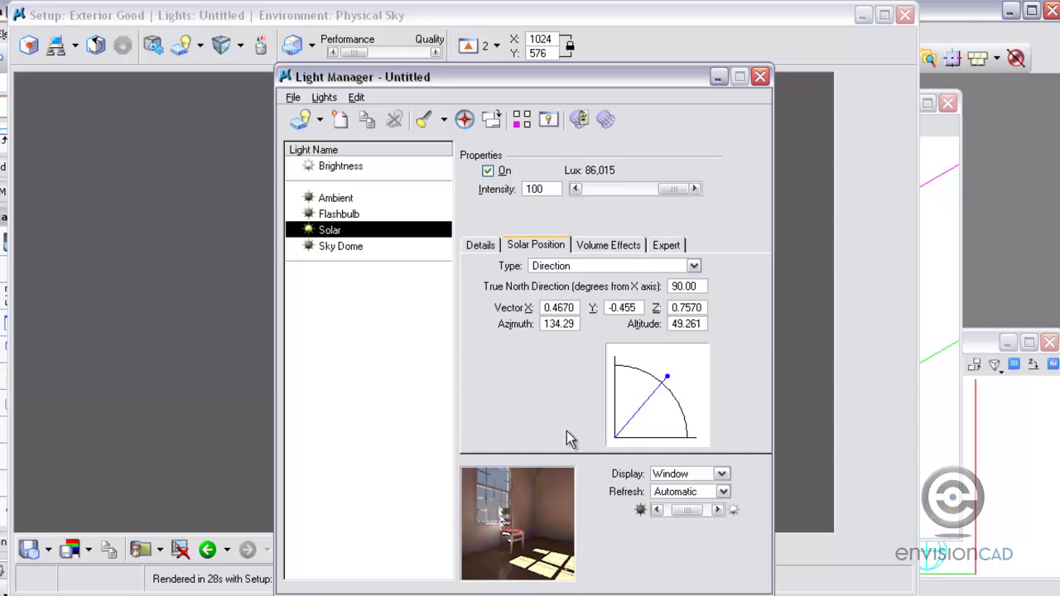
mouse_move(670, 382)
left_mouse_down()
mouse_move(680, 392)
mouse_move(669, 382)
left_mouse_up()
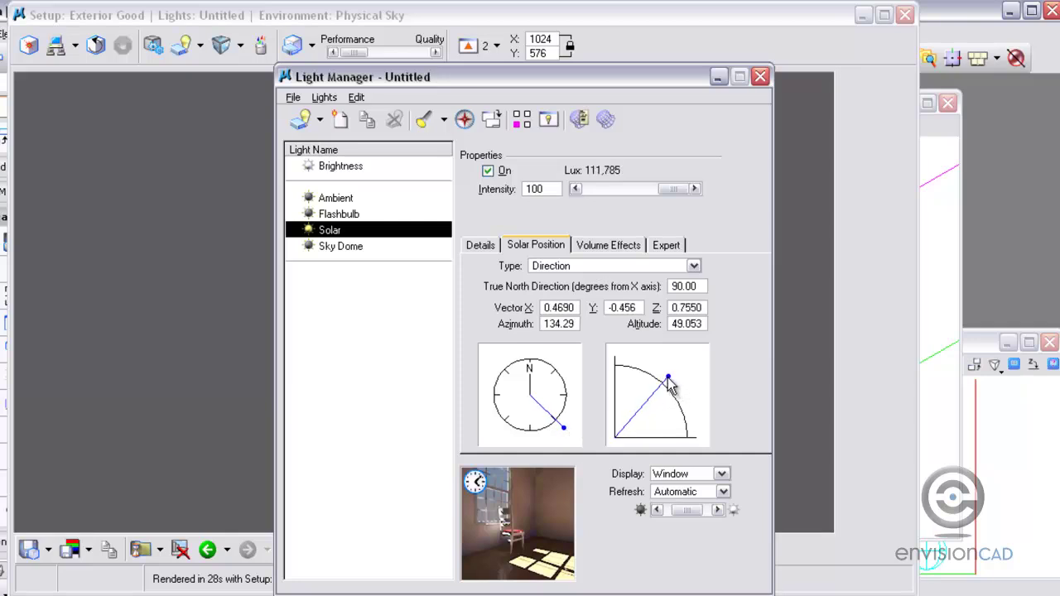
left_click(693, 266)
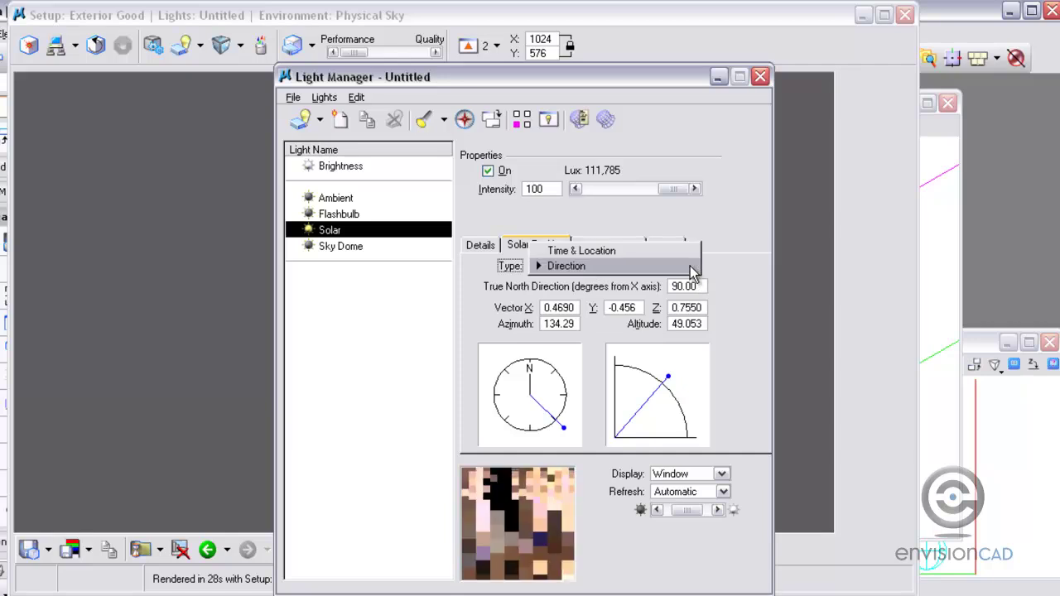
left_click(593, 267)
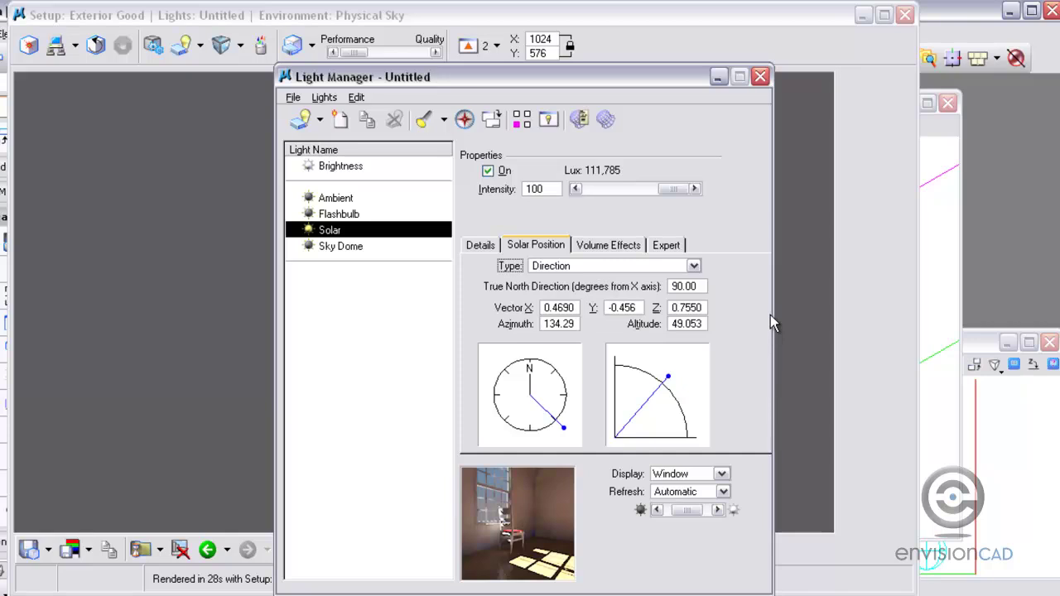
- Close Light Manager and start a render using Physical Sky environment and Exterior Good setup
left_click(759, 77)
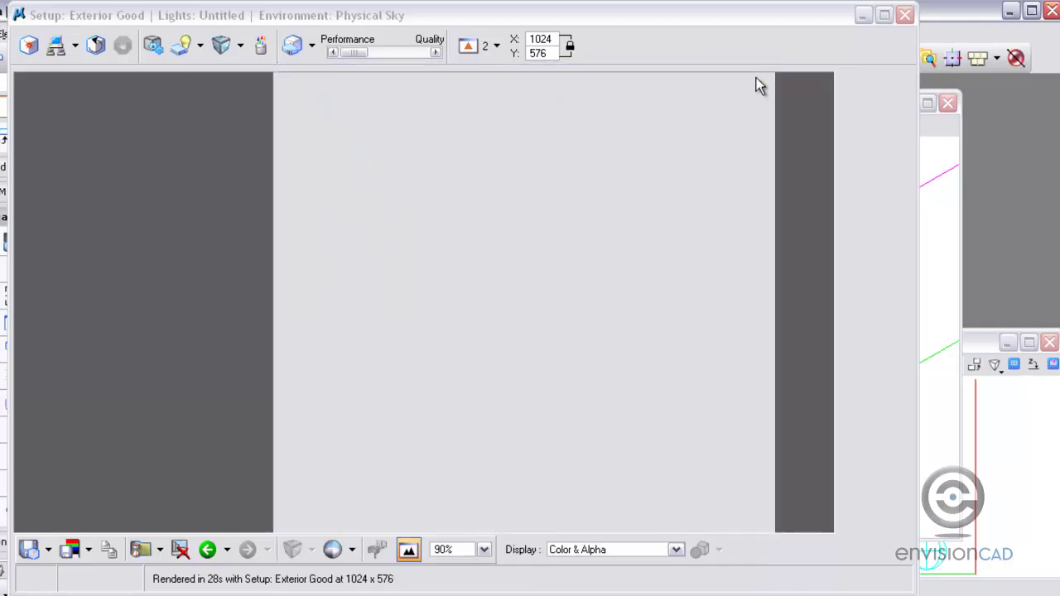
left_click(240, 47)
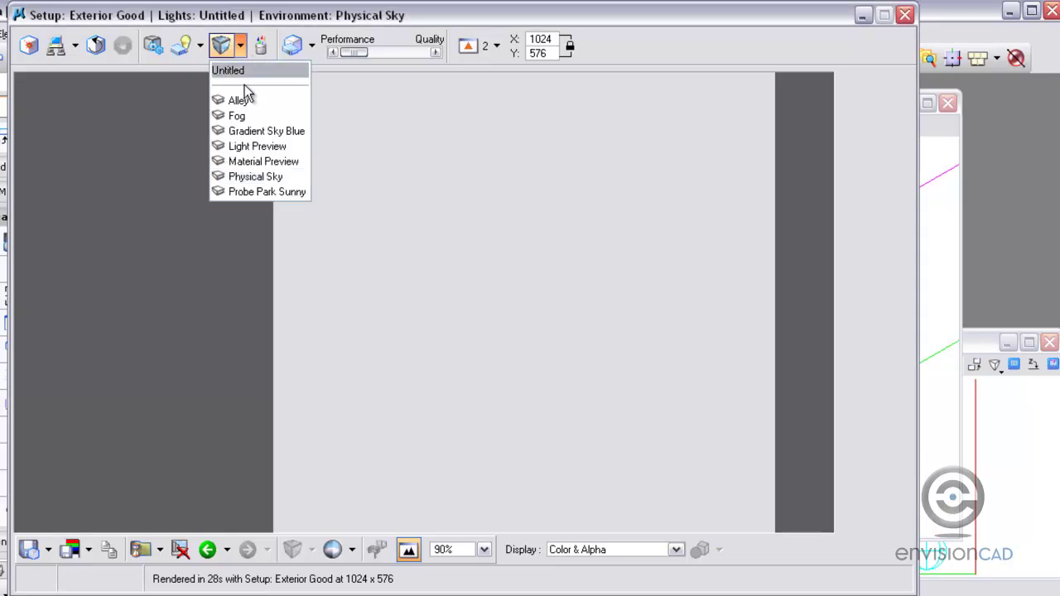
left_click(257, 175)
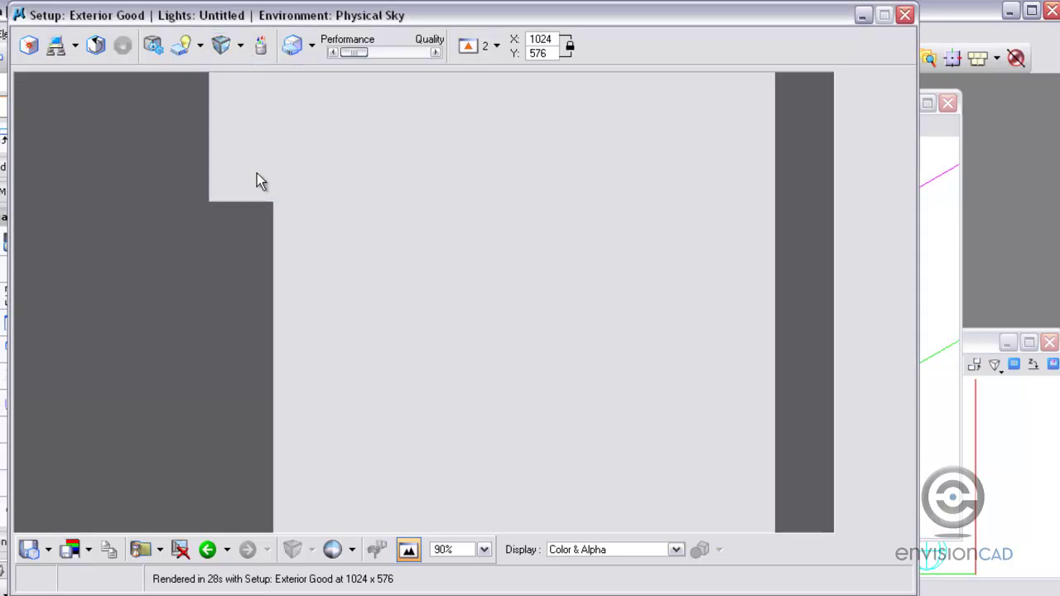
left_click(313, 45)
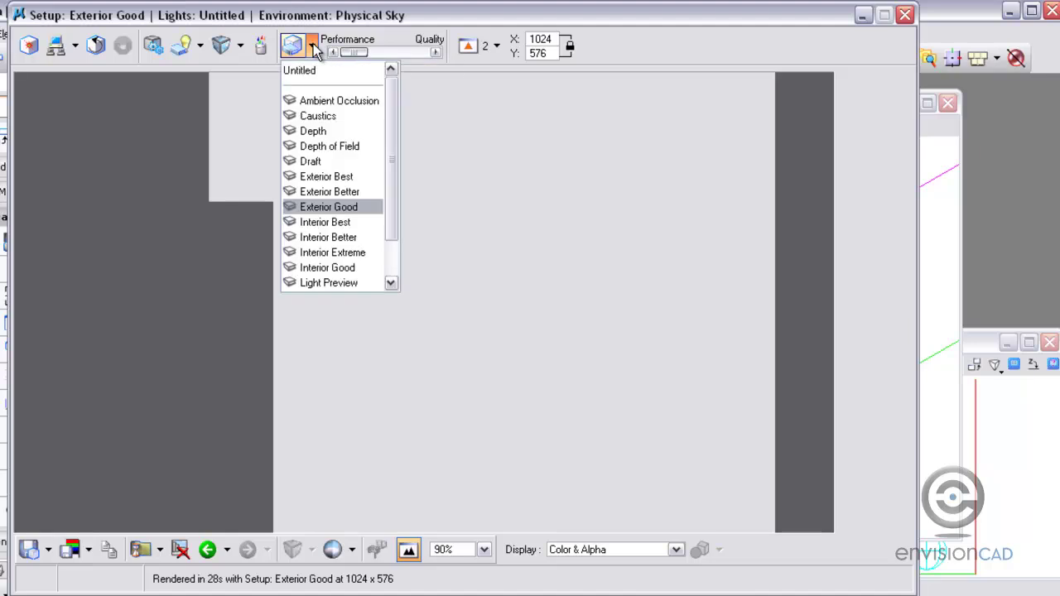
left_click(324, 208)
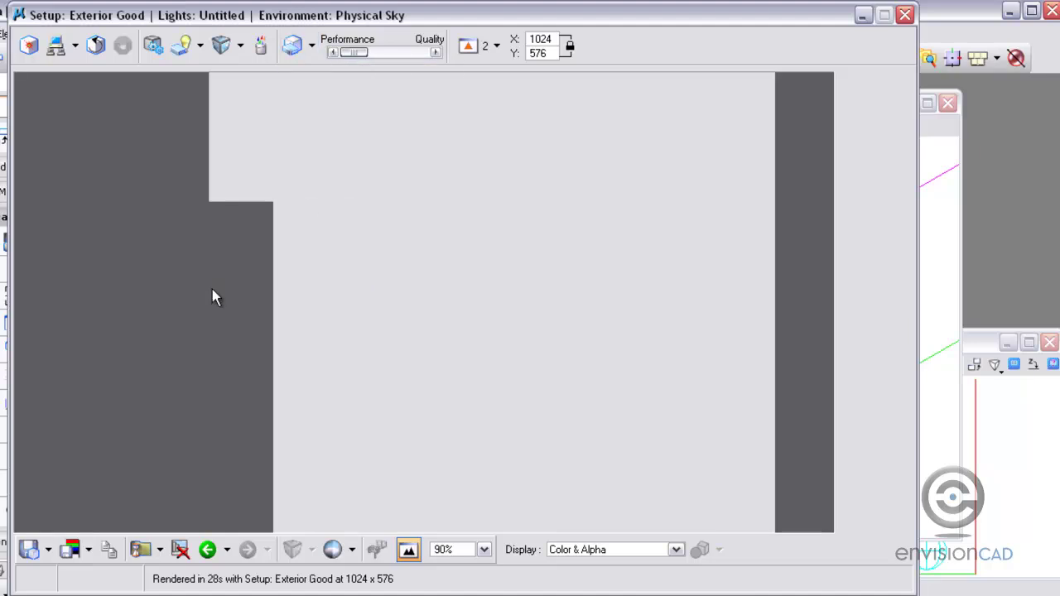
left_click(28, 44)
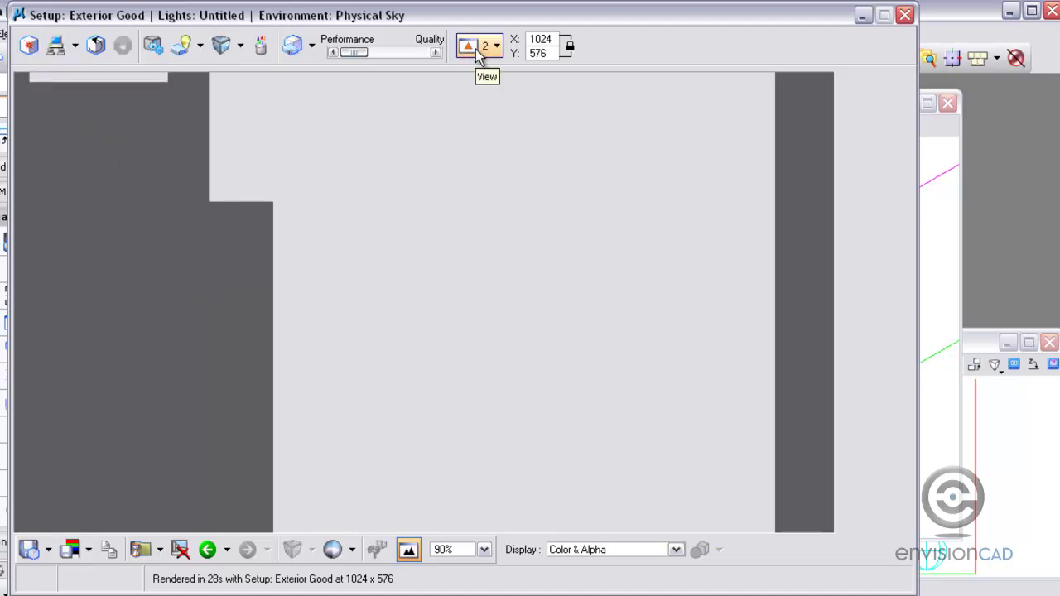
- Render the flat-grass scene, then close the result and delete excess history images
left_click(29, 45)
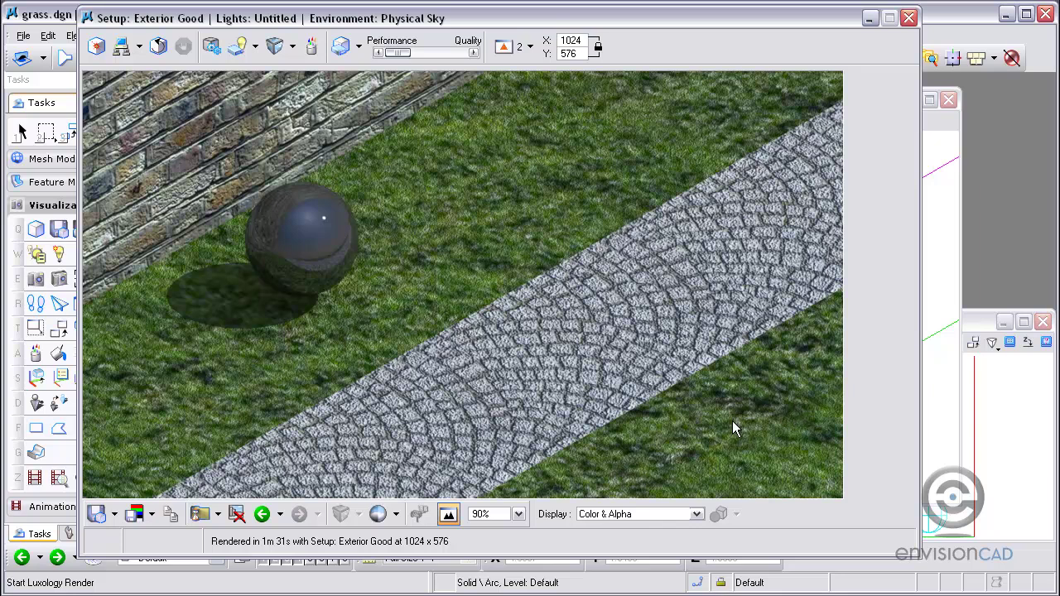
left_click(908, 17)
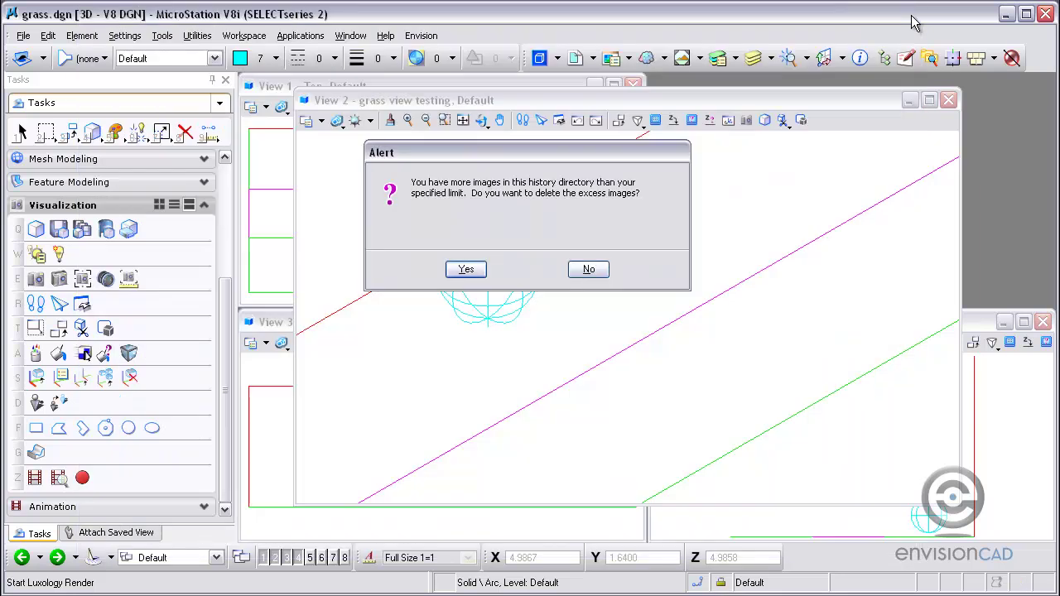
left_click(464, 270)
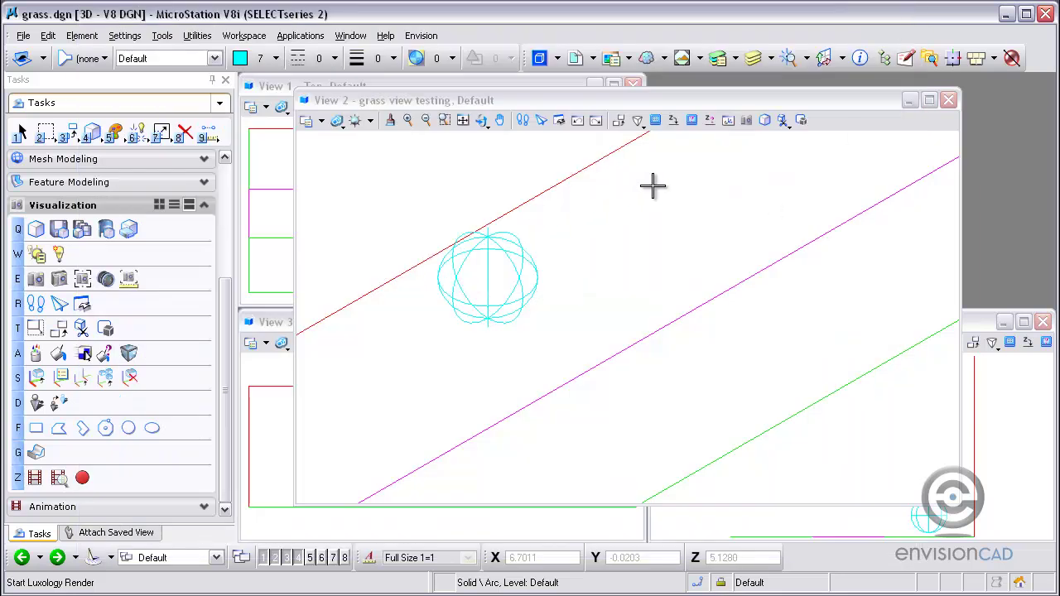
- Turn on Fur for grass lawn, keeping length 0.3937ft, spacing 0.1640ft and strip geometry
left_click(36, 354)
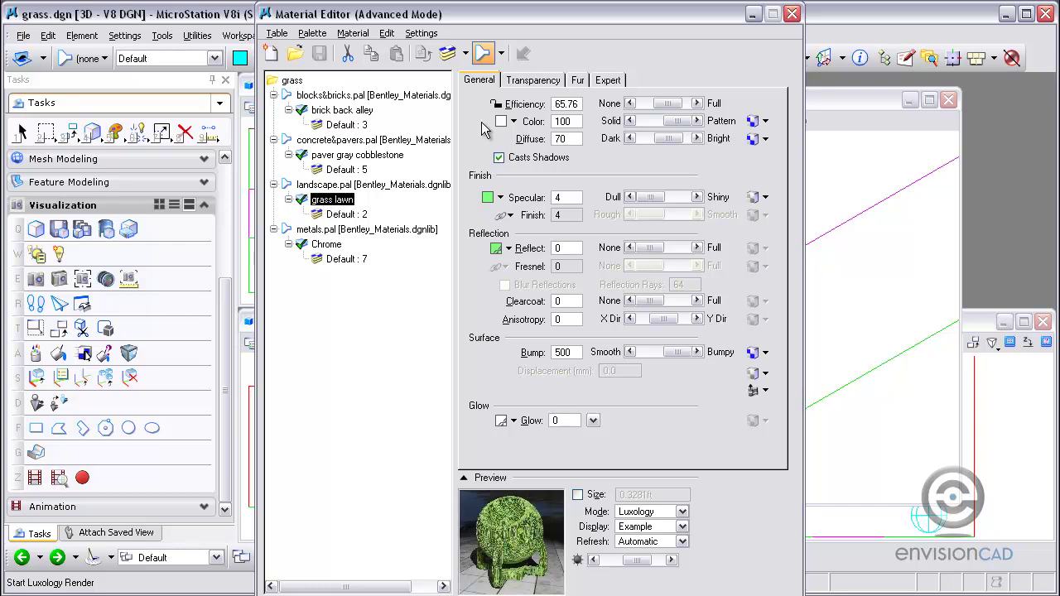
left_click(578, 81)
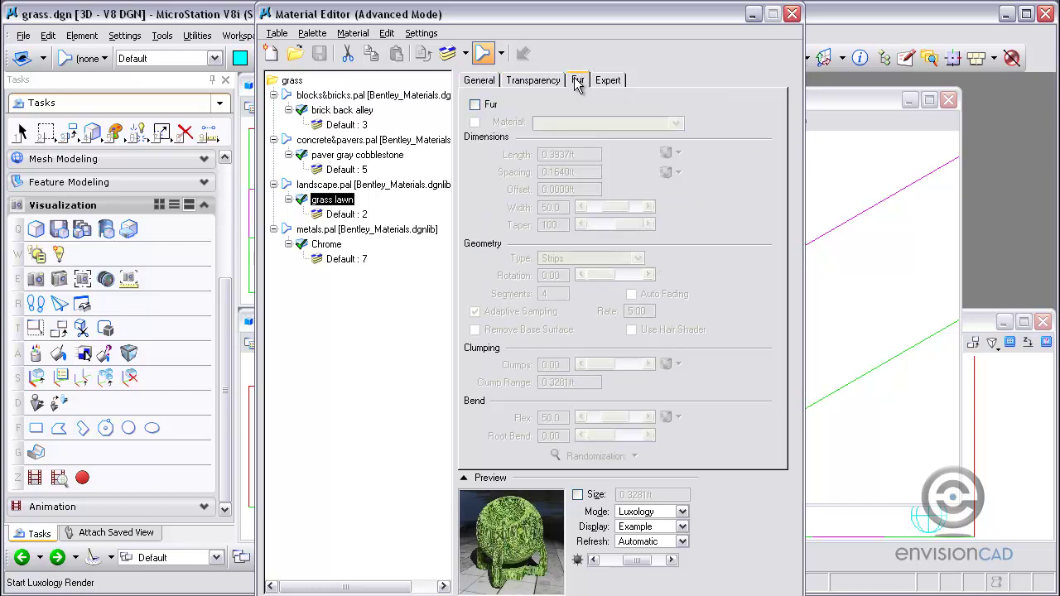
left_click(476, 105)
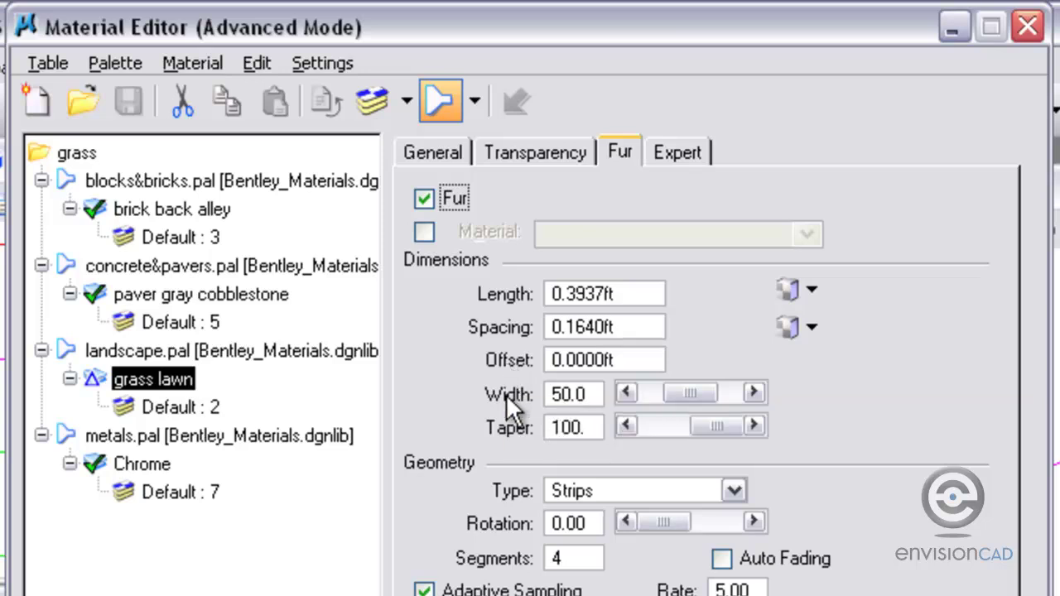
mouse_move(506, 394)
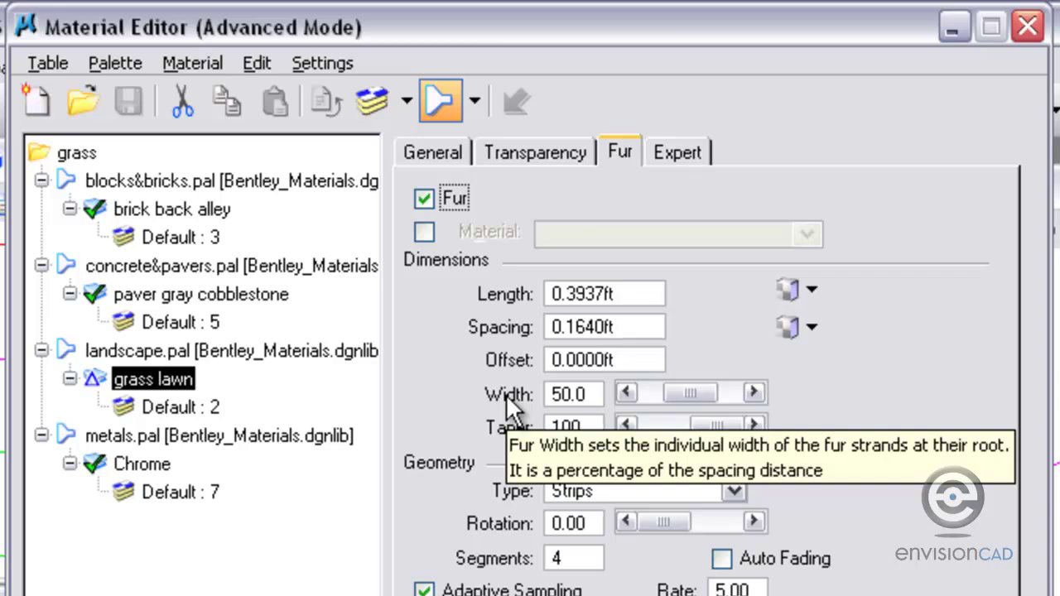
mouse_move(502, 441)
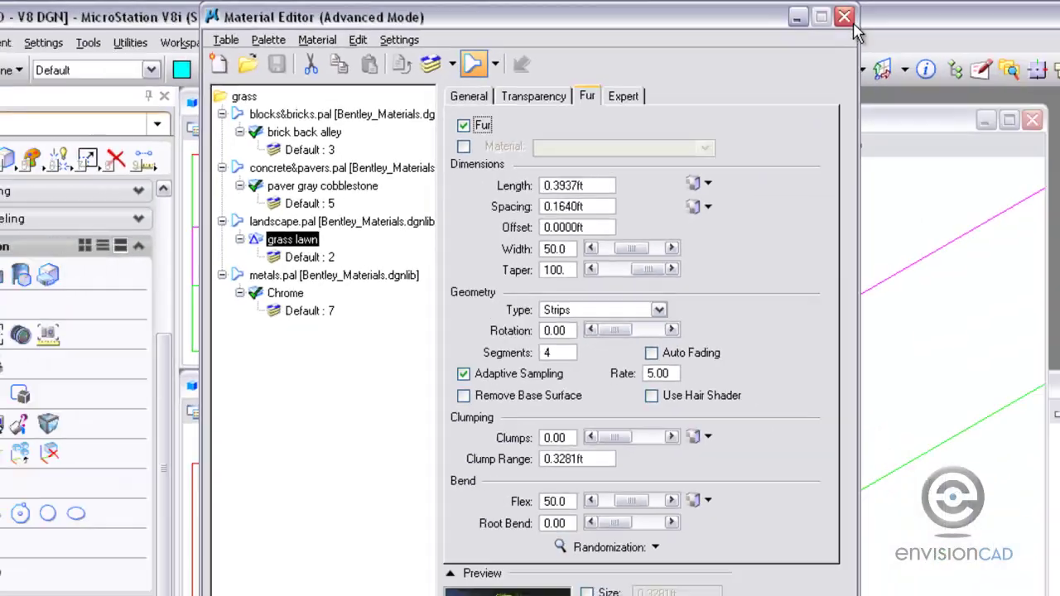
- Re-render View 2 with fur grass and flip back to the flat-grass render to compare
left_click(844, 16)
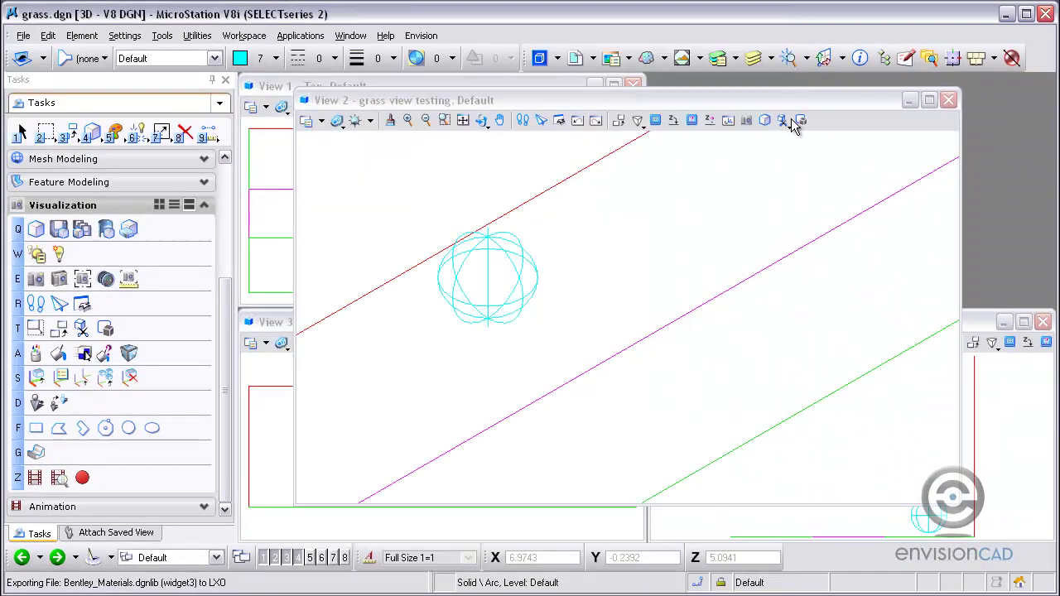
left_click(763, 116)
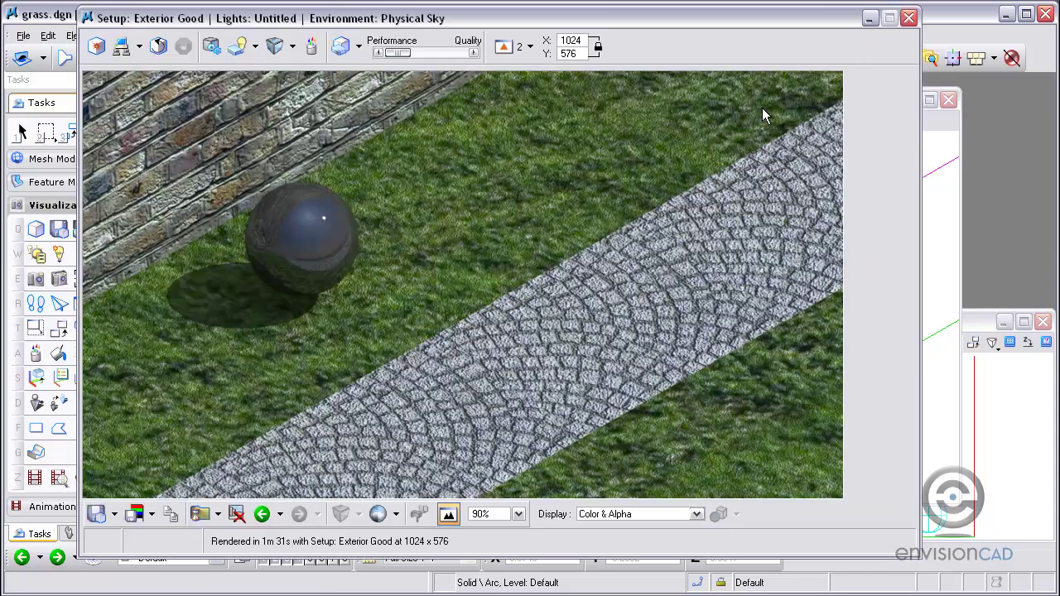
left_click(95, 48)
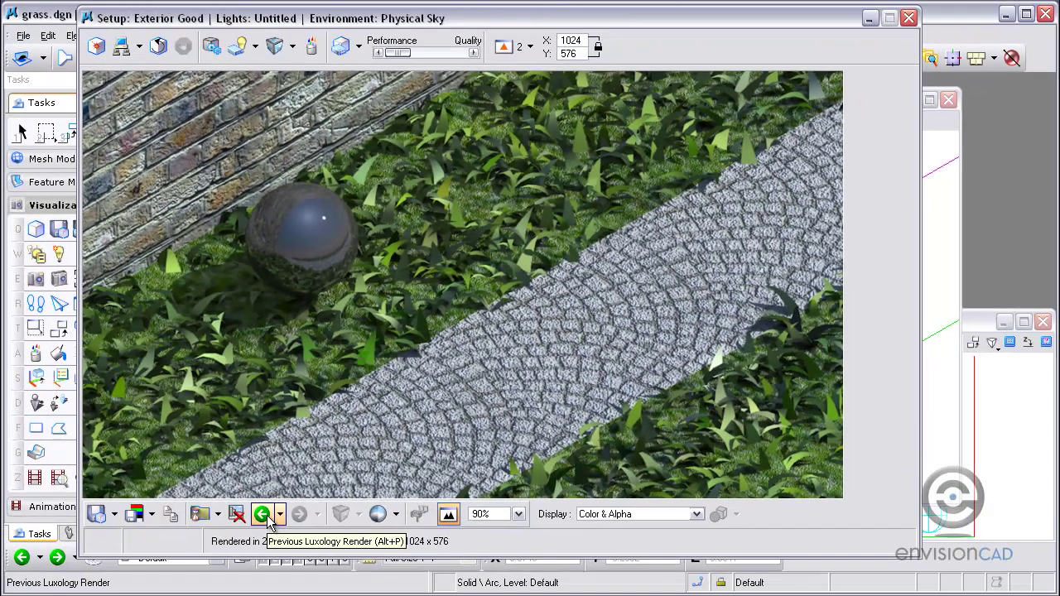
left_click(267, 520)
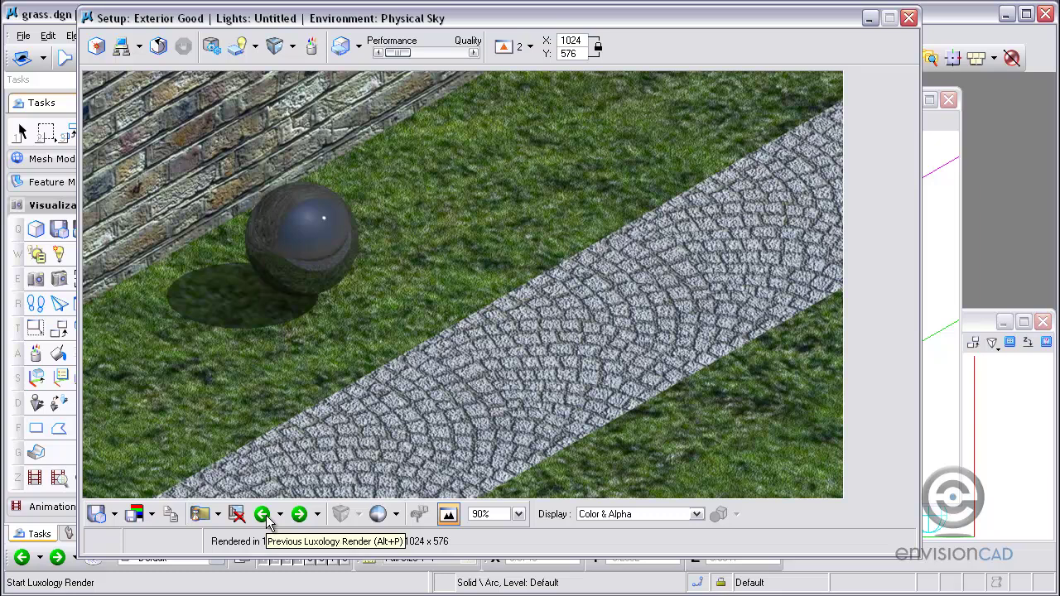
left_click(300, 517)
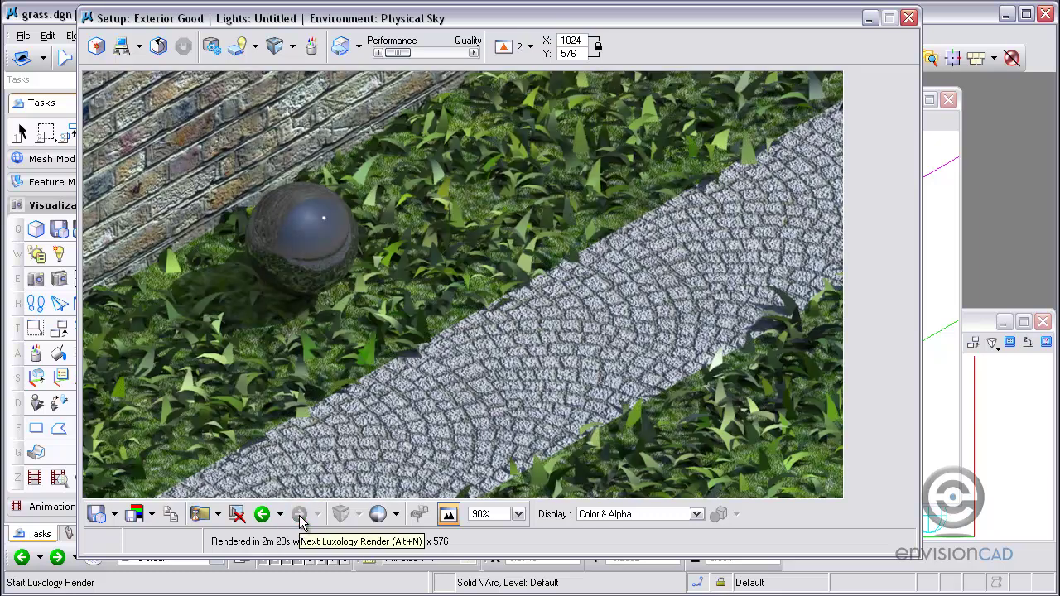
- Close the render, delete excess history images, and reopen the grass lawn's Fur settings
left_click(909, 21)
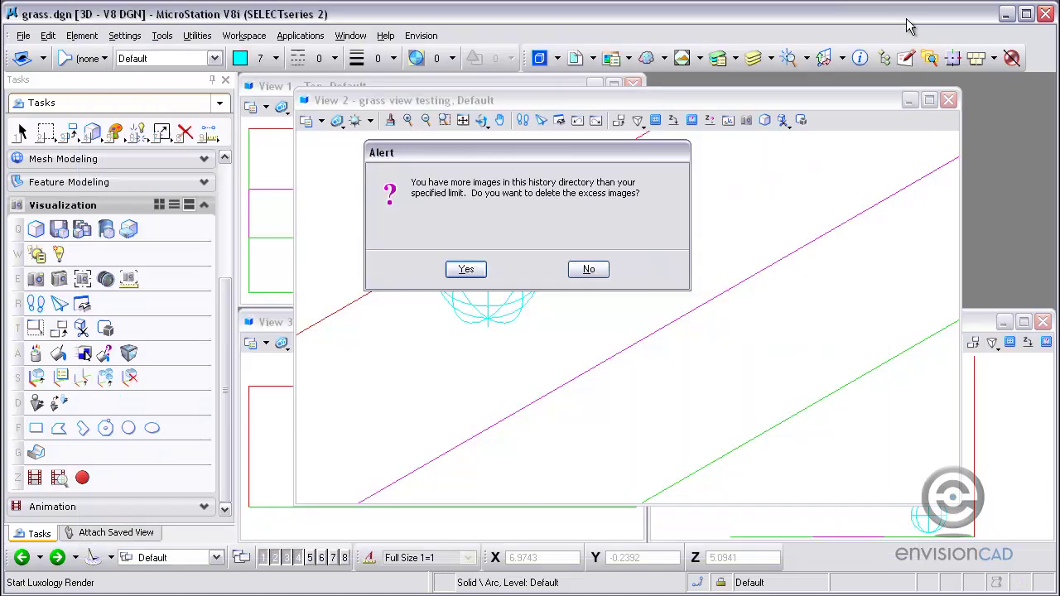
left_click(465, 270)
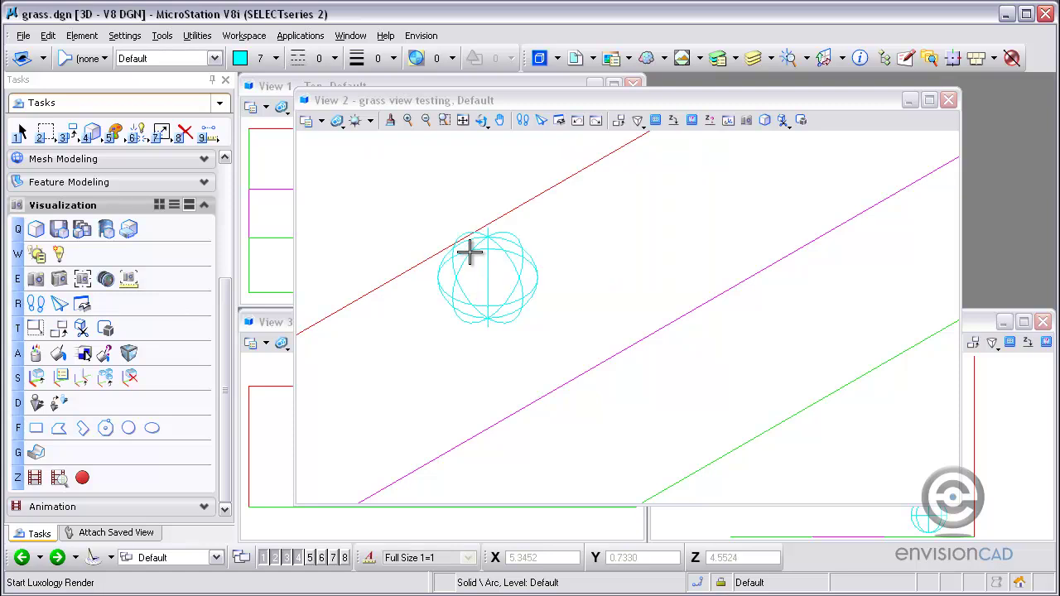
left_click(36, 354)
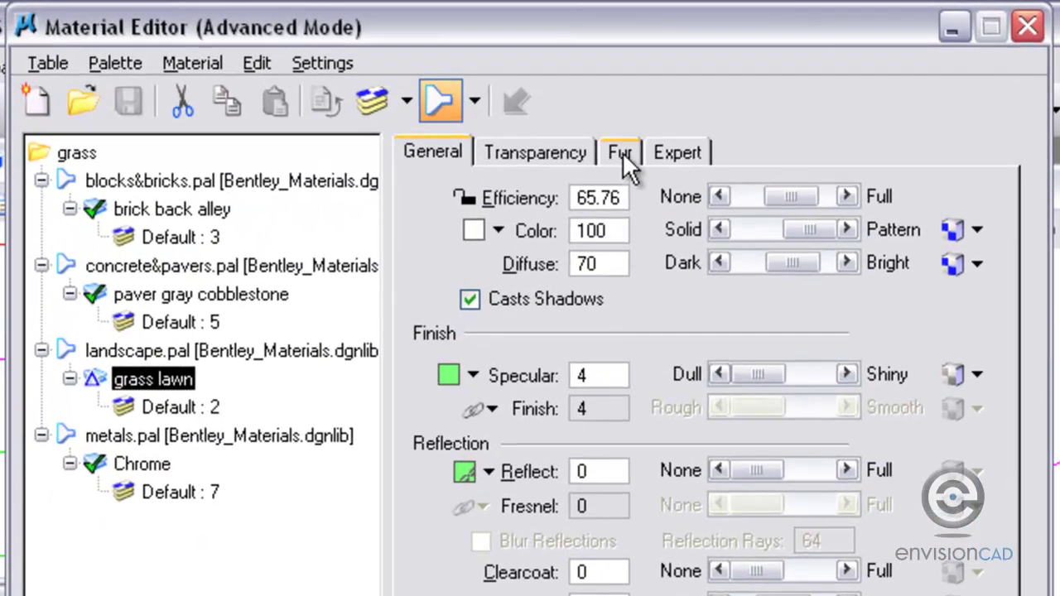
left_click(606, 127)
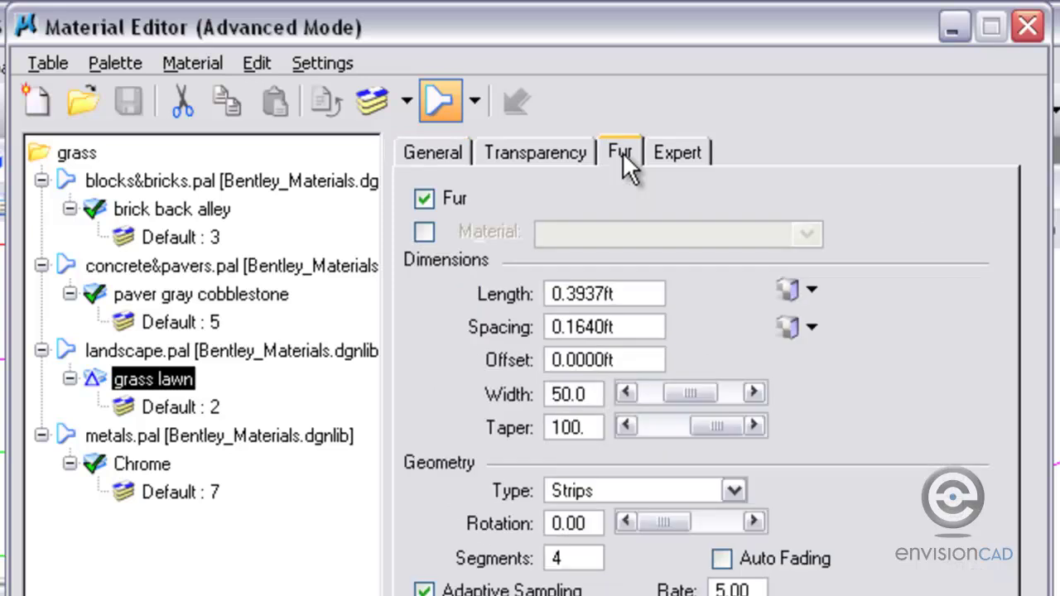
- Set the grass lawn fur length to 0.5 and spacing to 0.05
double_click(610, 295)
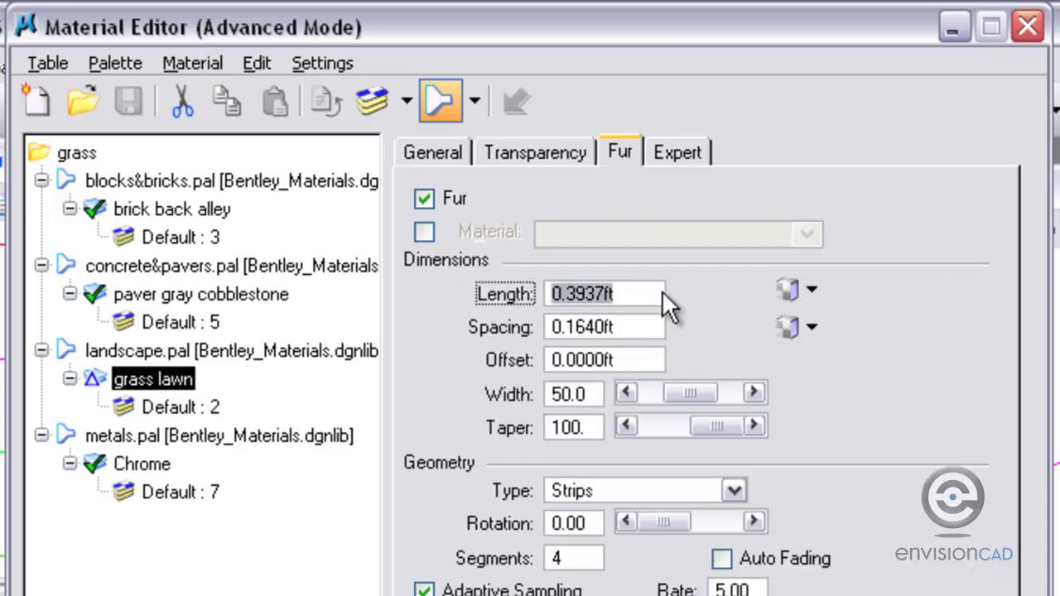
type(".5")
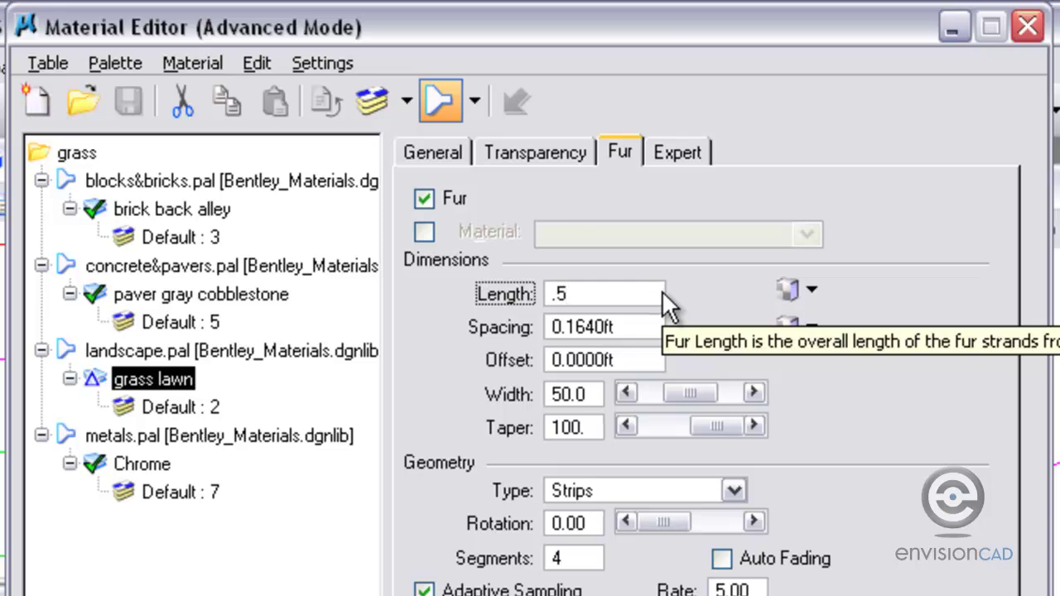
key("Return")
key("Tab")
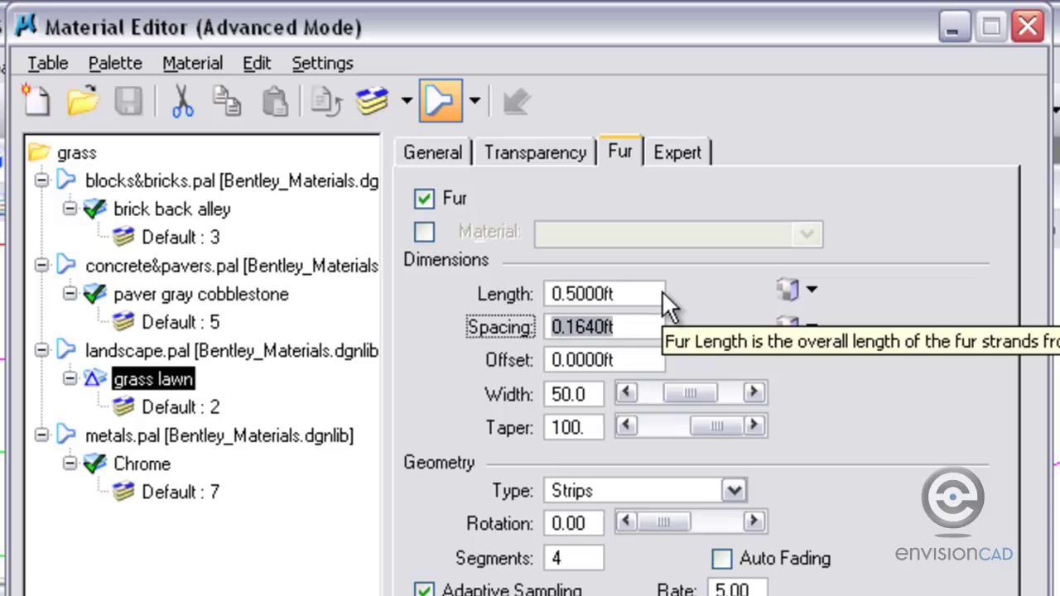
type(".05")
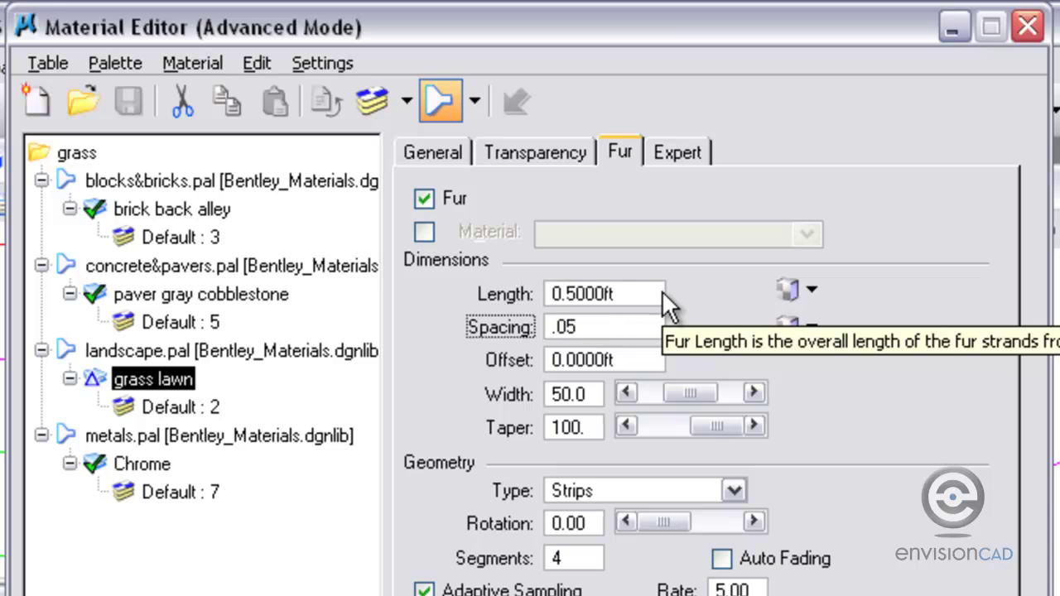
key("Return")
- Set the grass lawn fur width to 10
key("Tab")
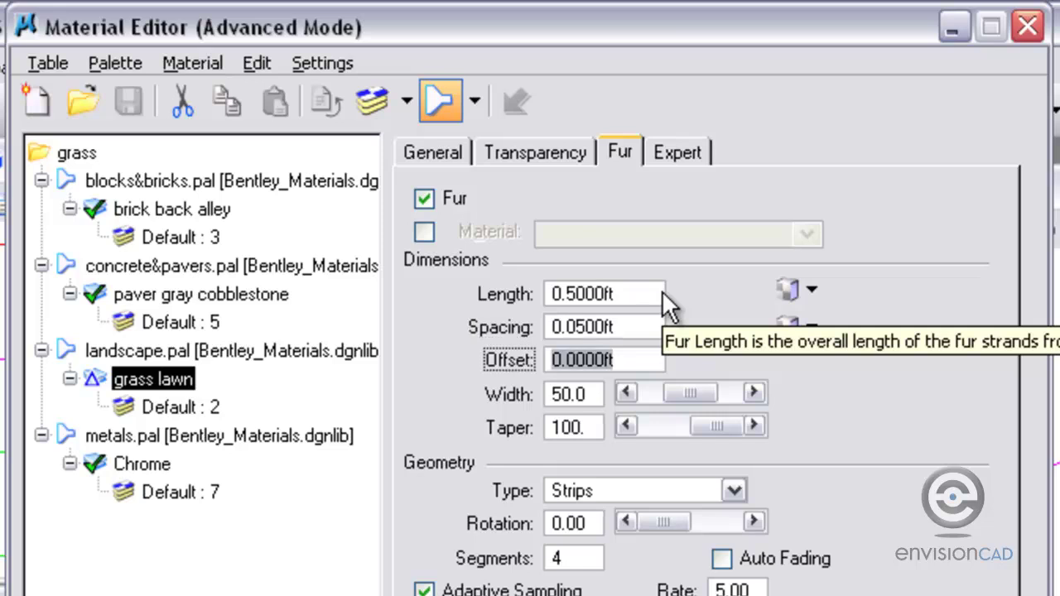
key("Return")
key("Tab")
key("Tab")
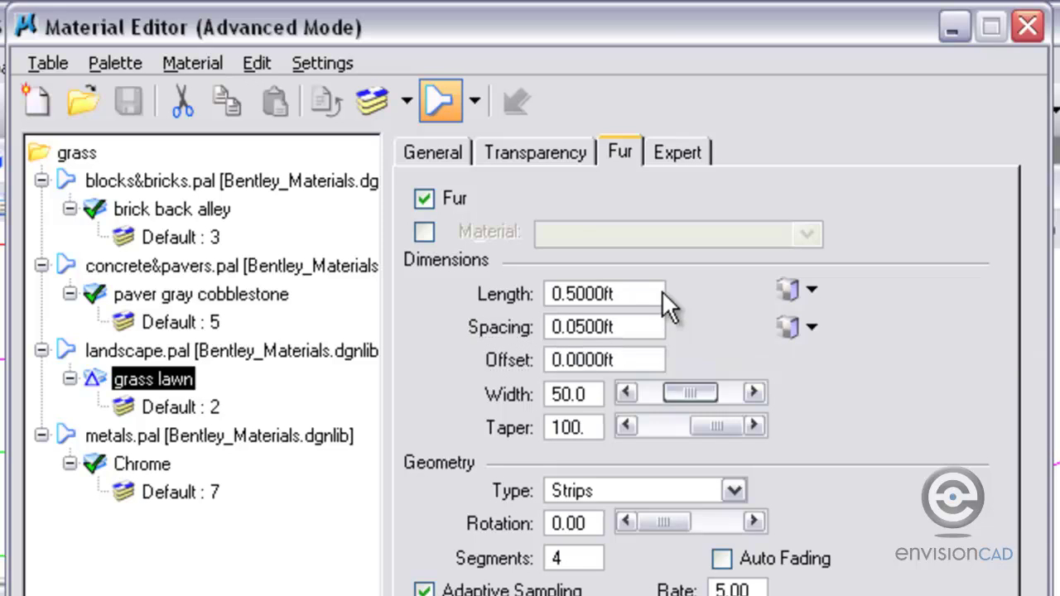
key("shift+Tab")
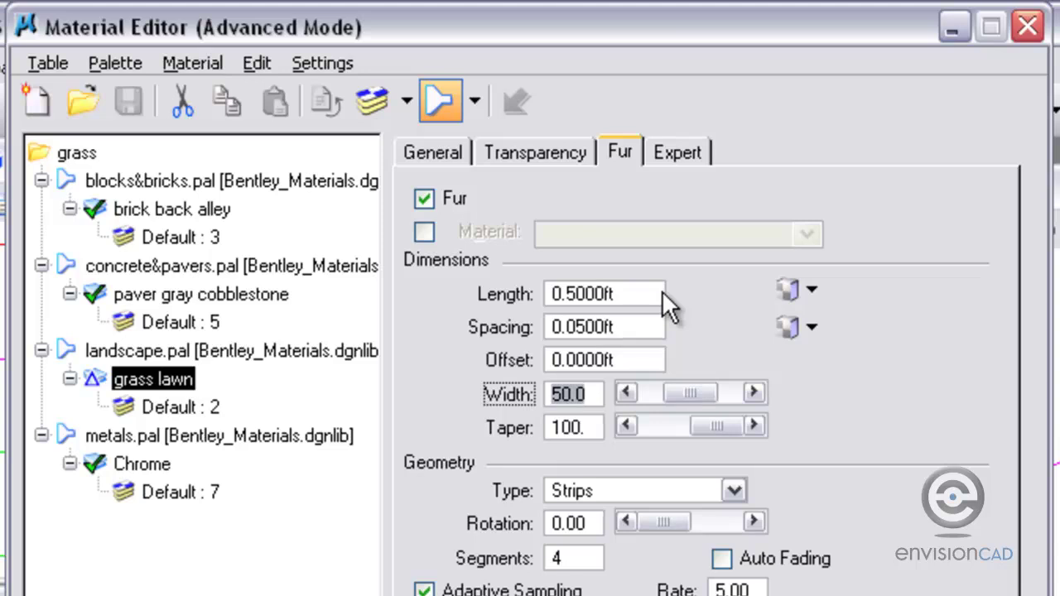
type("10")
key("Return")
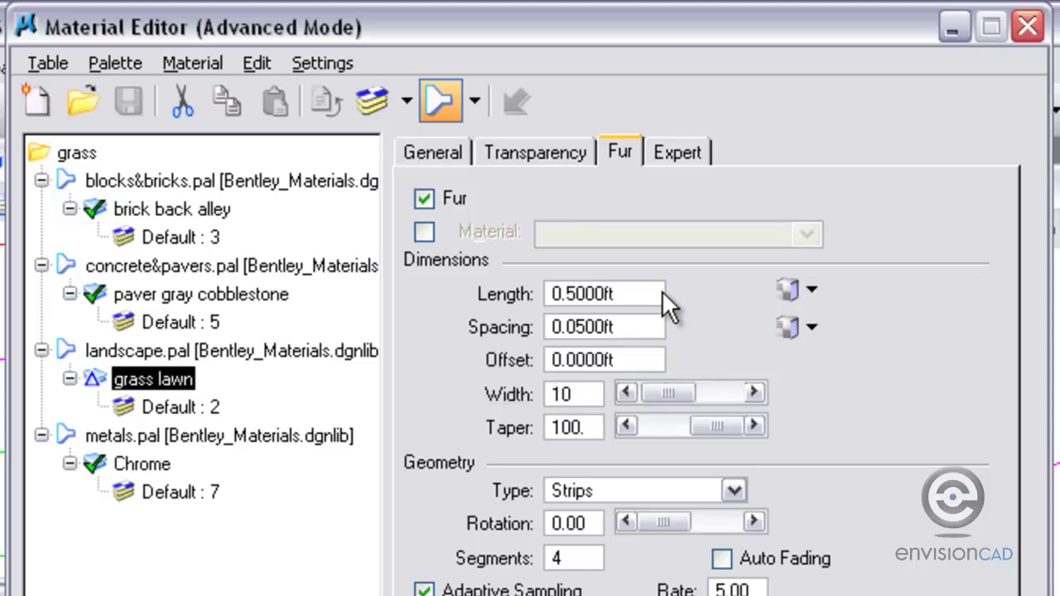
key("Tab")
key("Tab")
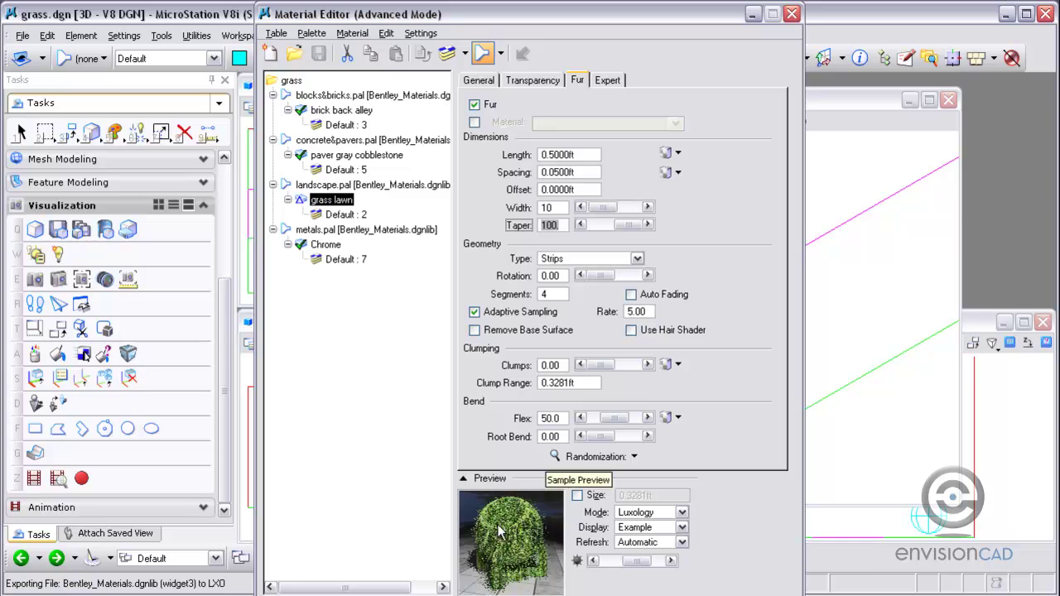
- Render the thinner-grass scene and step through earlier renders, ending on the latest one
left_click(793, 15)
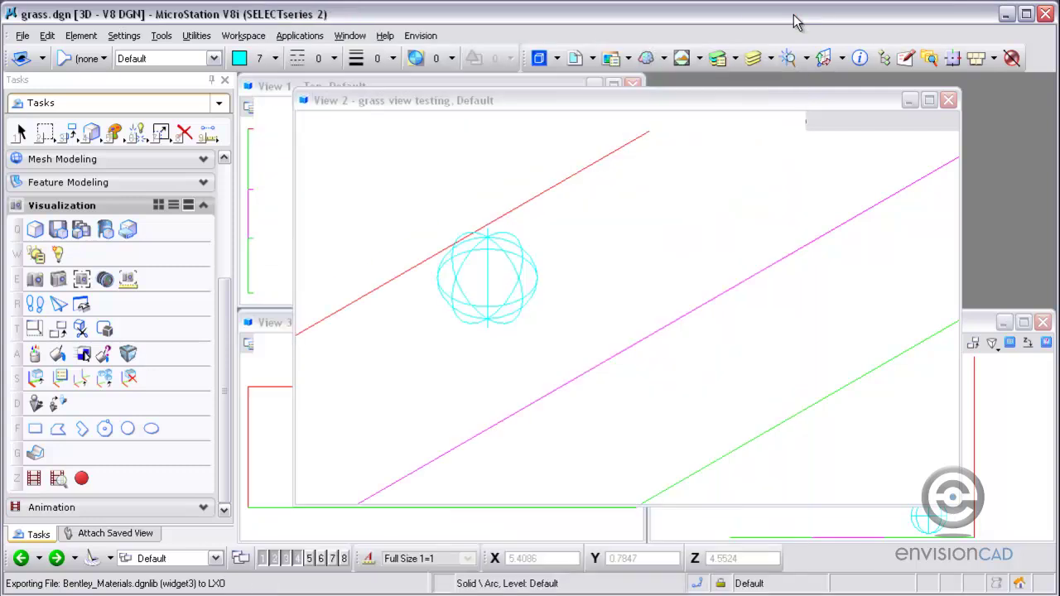
left_click(765, 121)
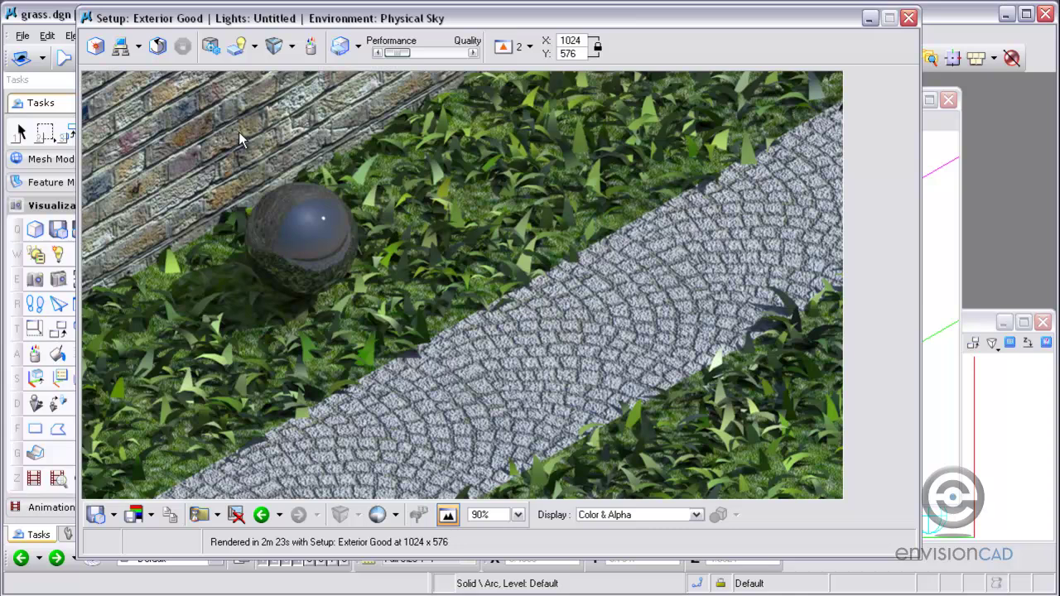
left_click(95, 47)
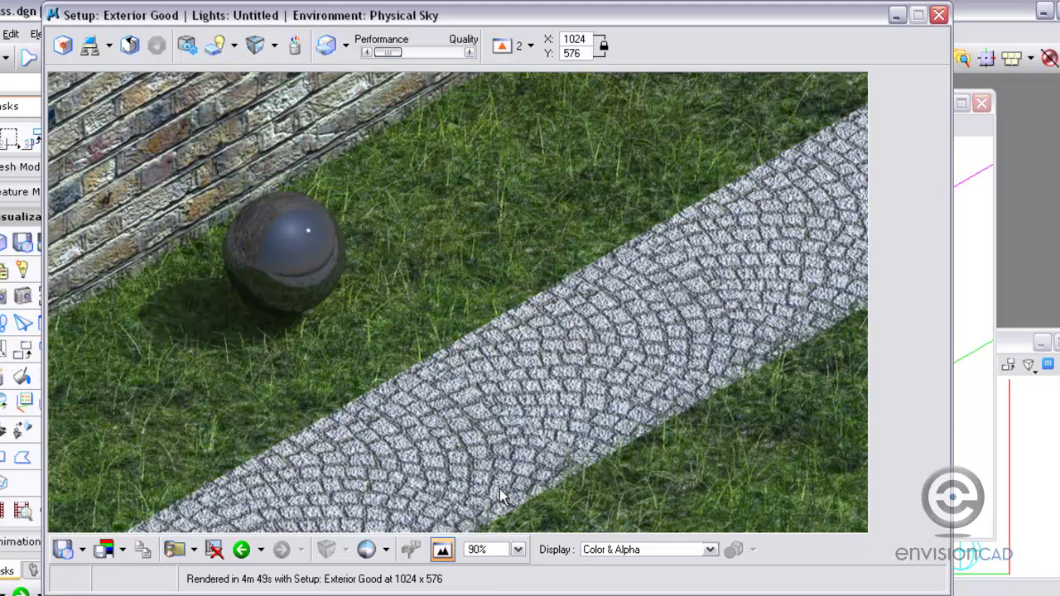
left_click(241, 552)
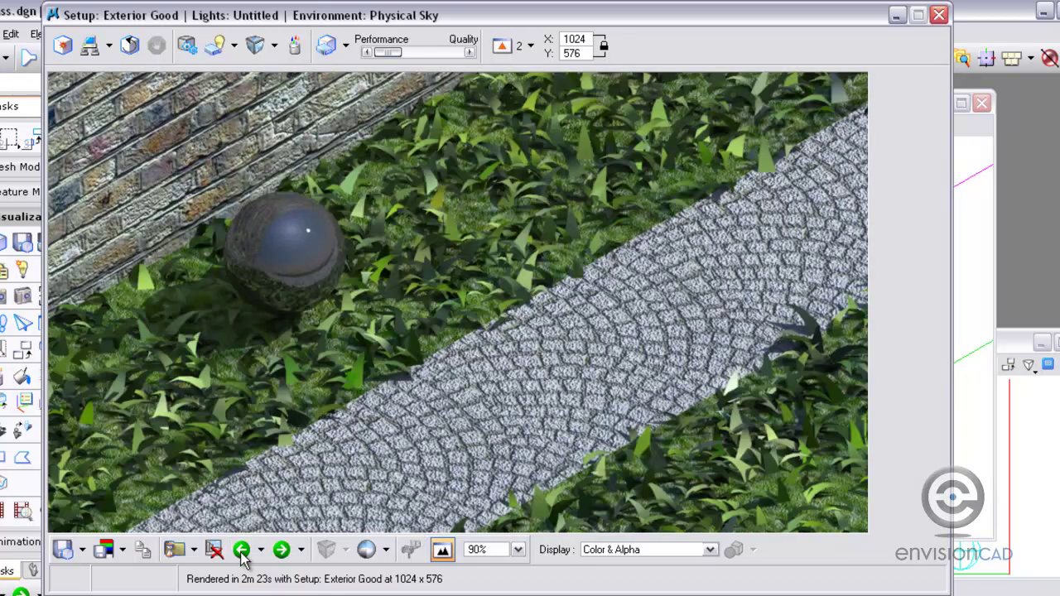
left_click(241, 552)
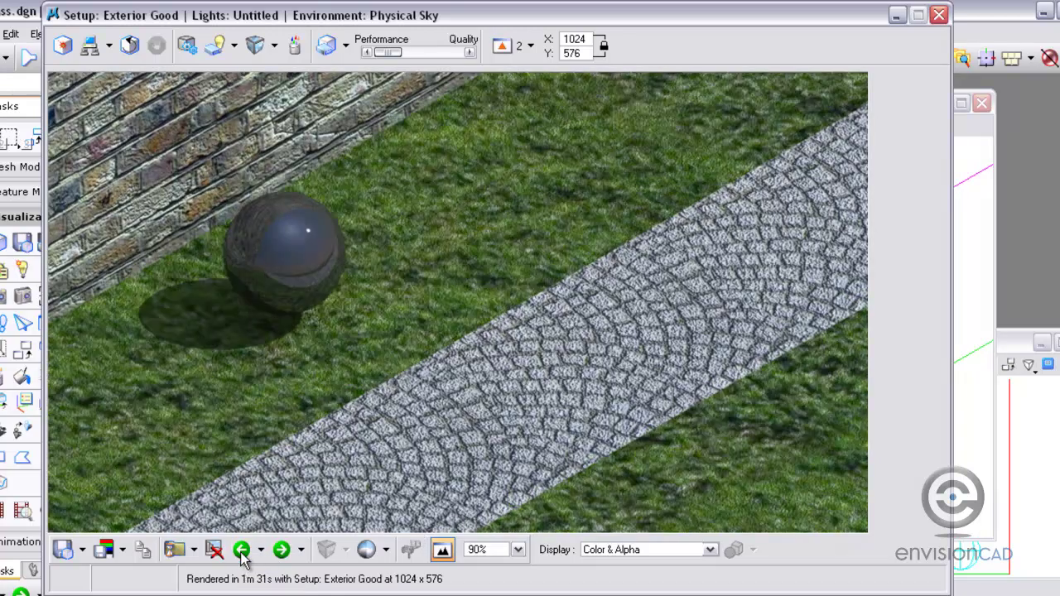
left_click(283, 552)
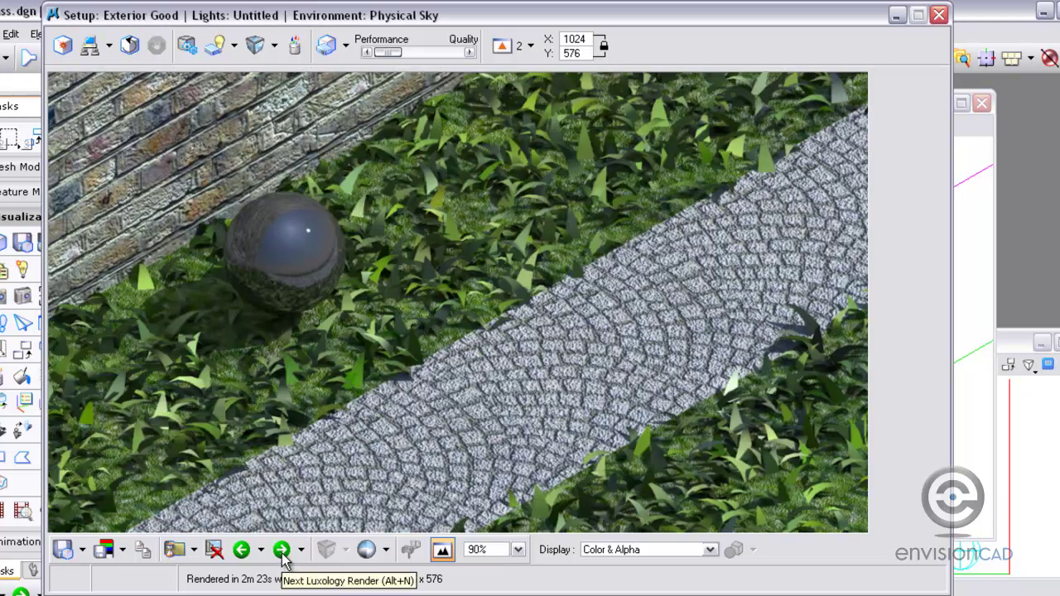
left_click(282, 552)
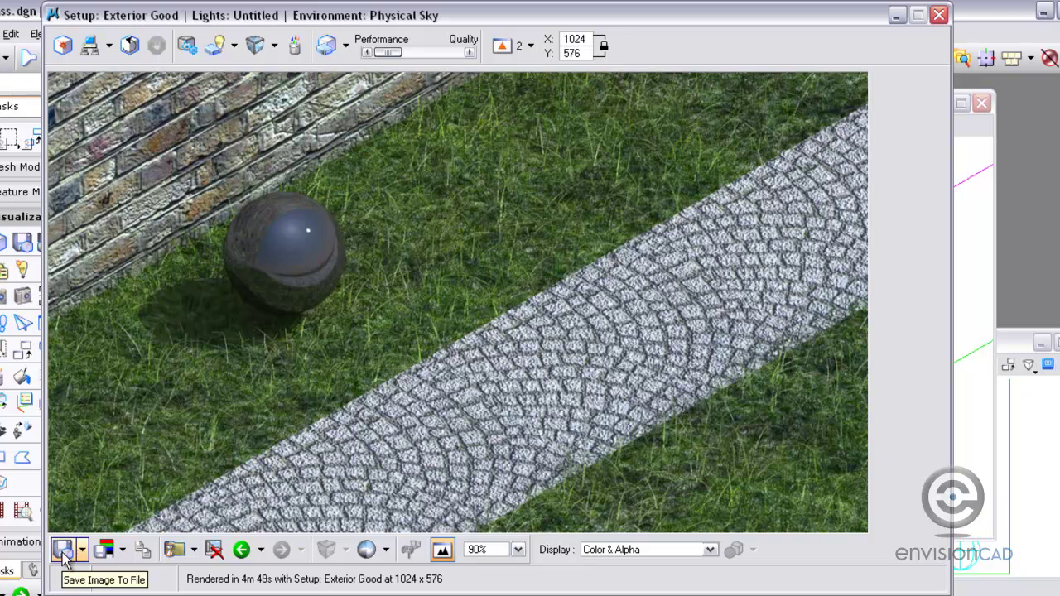
- Close the render, delete excess history images, and reopen the grass lawn's Fur settings
left_click(939, 15)
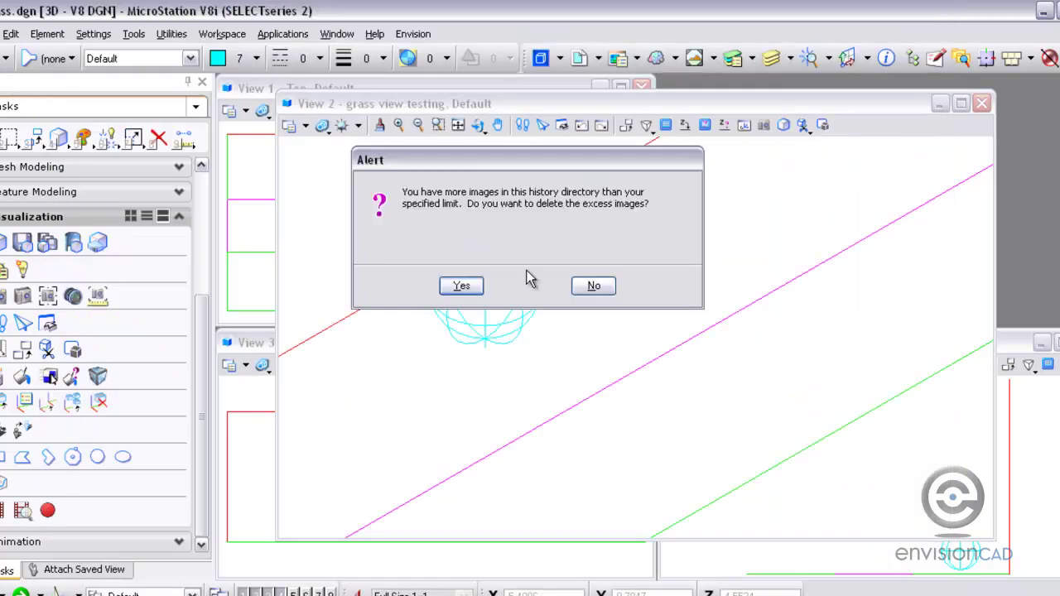
left_click(462, 286)
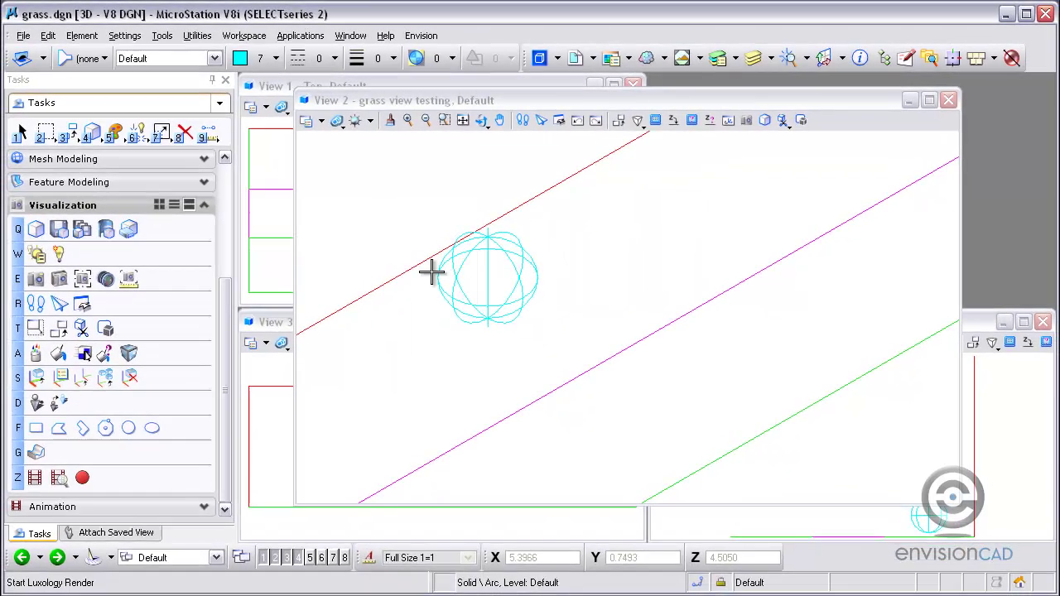
left_click(36, 354)
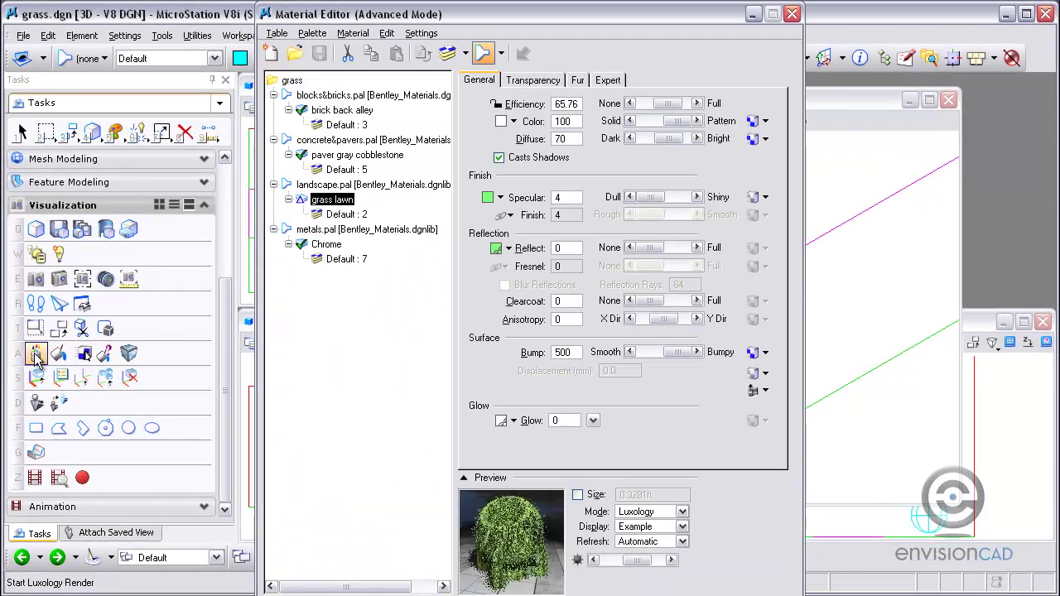
left_click(578, 80)
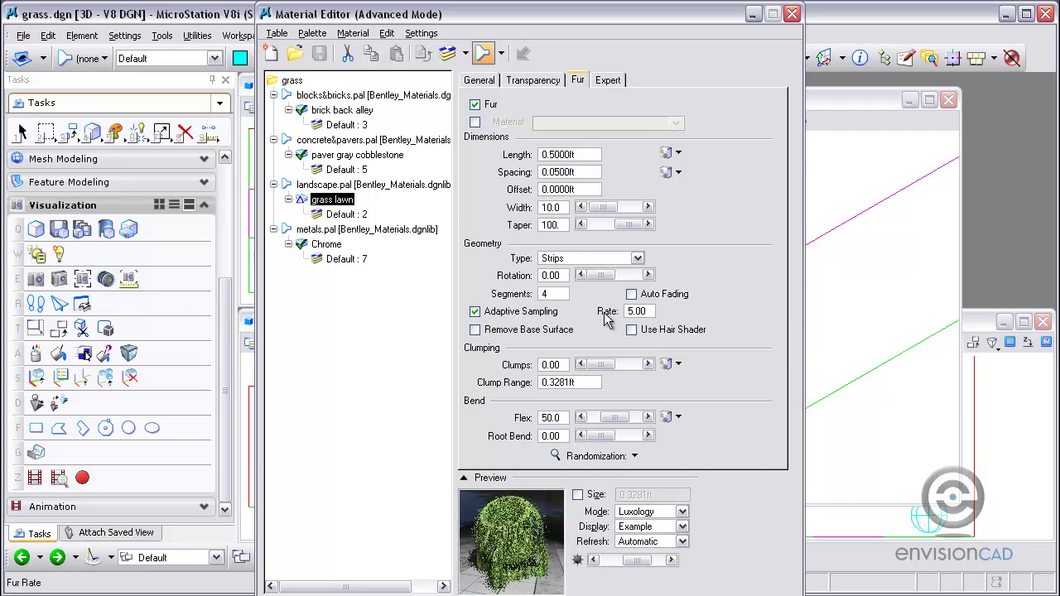
- Review the Clumps and Flex fur settings, then close the Material Editor
mouse_move(603, 313)
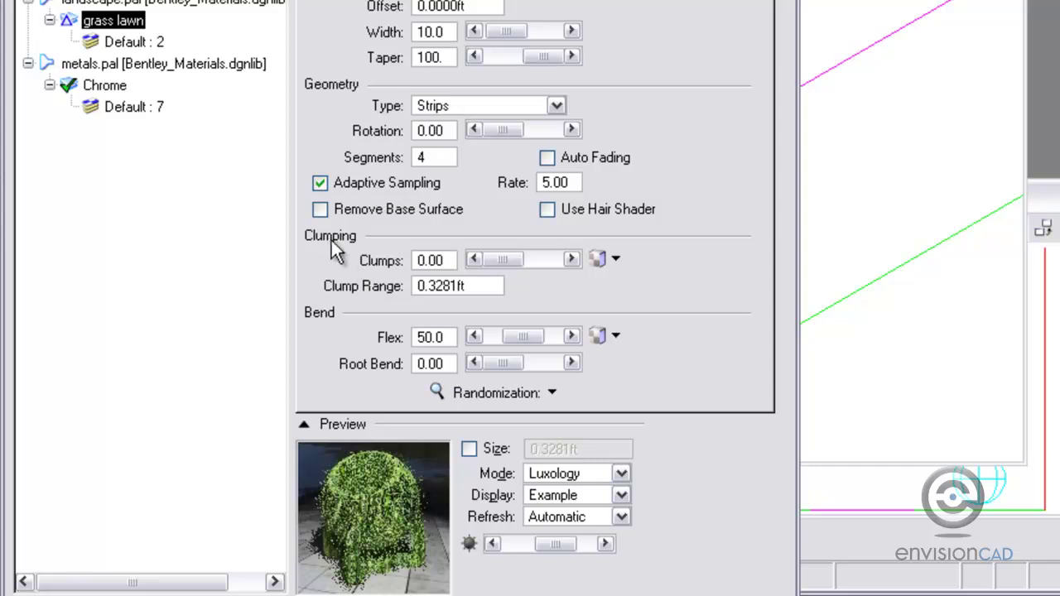
mouse_move(383, 259)
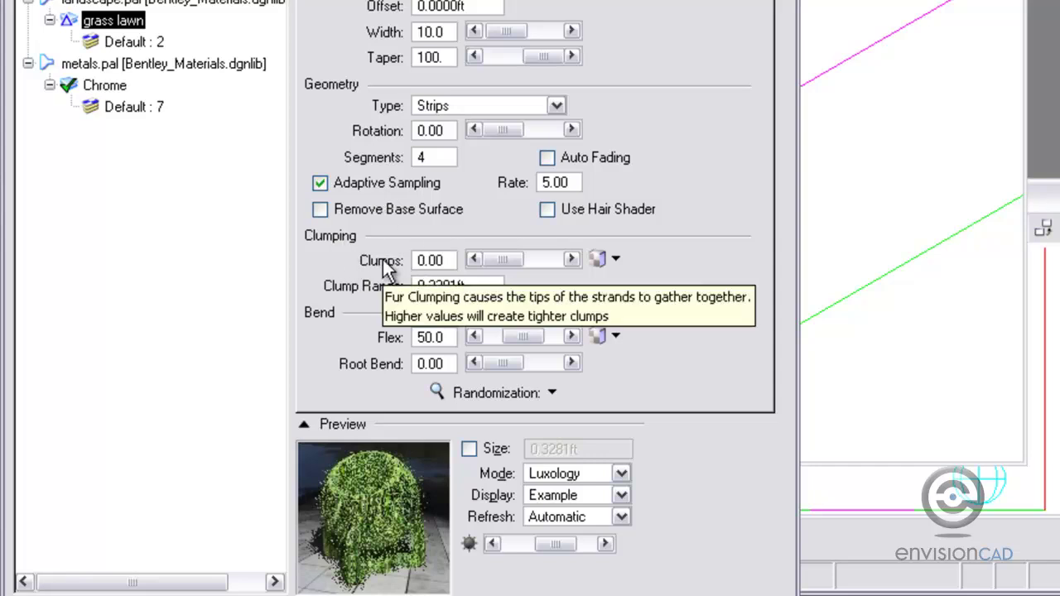
mouse_move(362, 290)
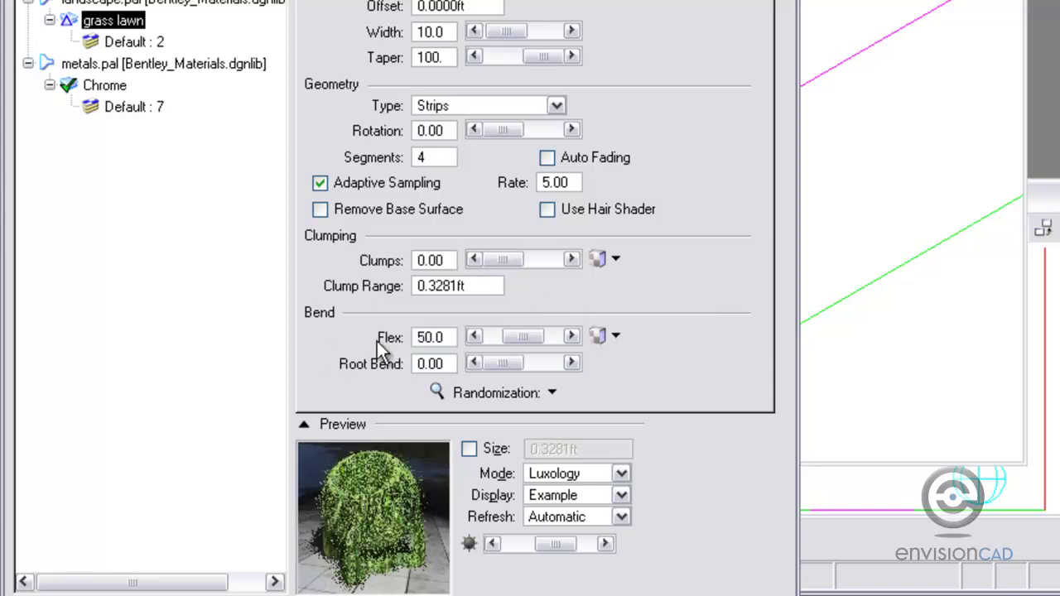
mouse_move(396, 340)
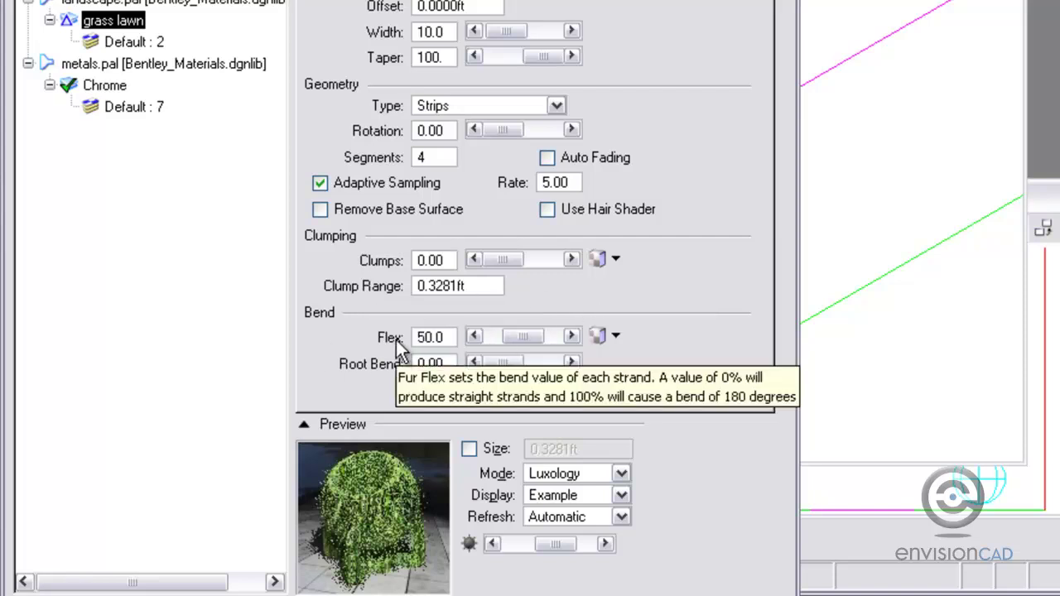
mouse_move(366, 370)
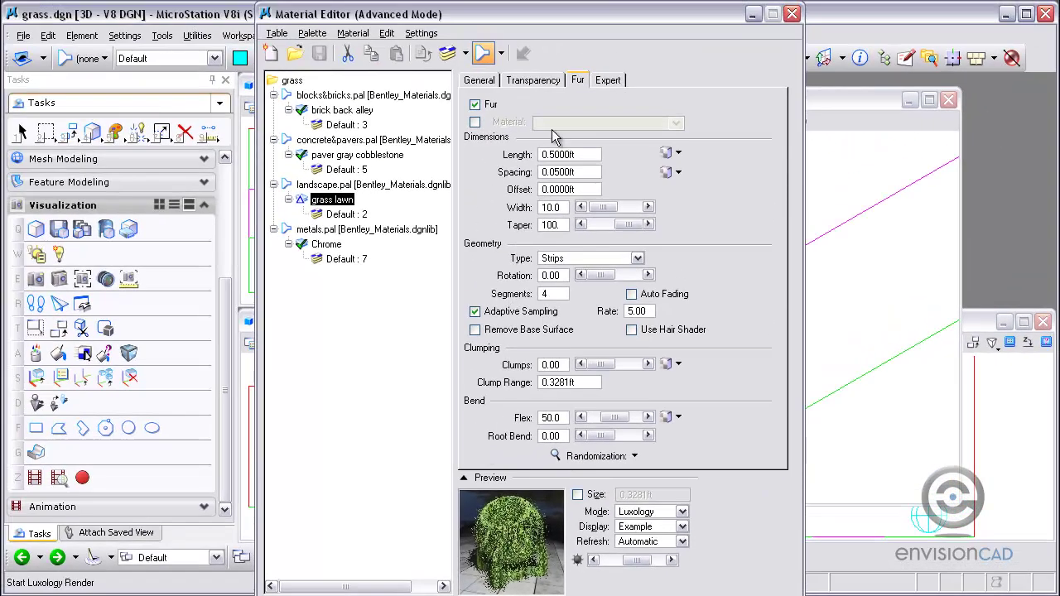
left_click(792, 14)
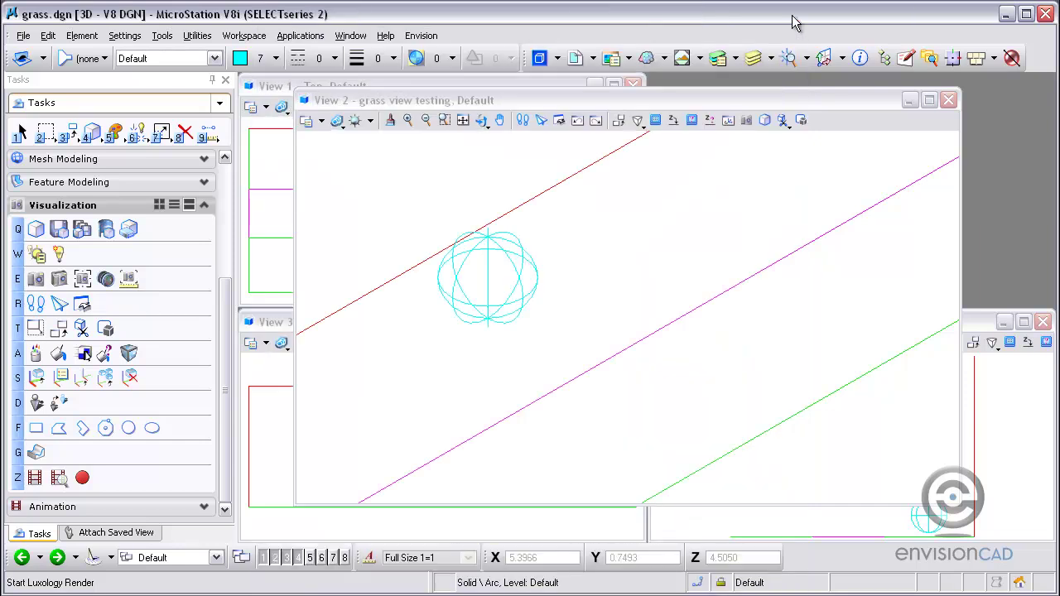